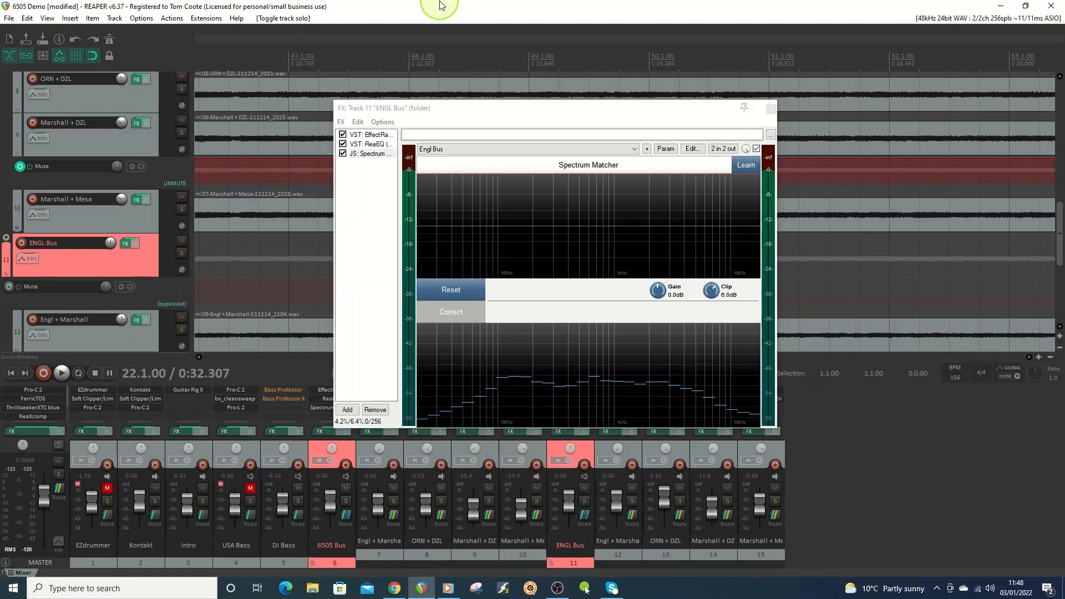
pyautogui.click(209, 20)
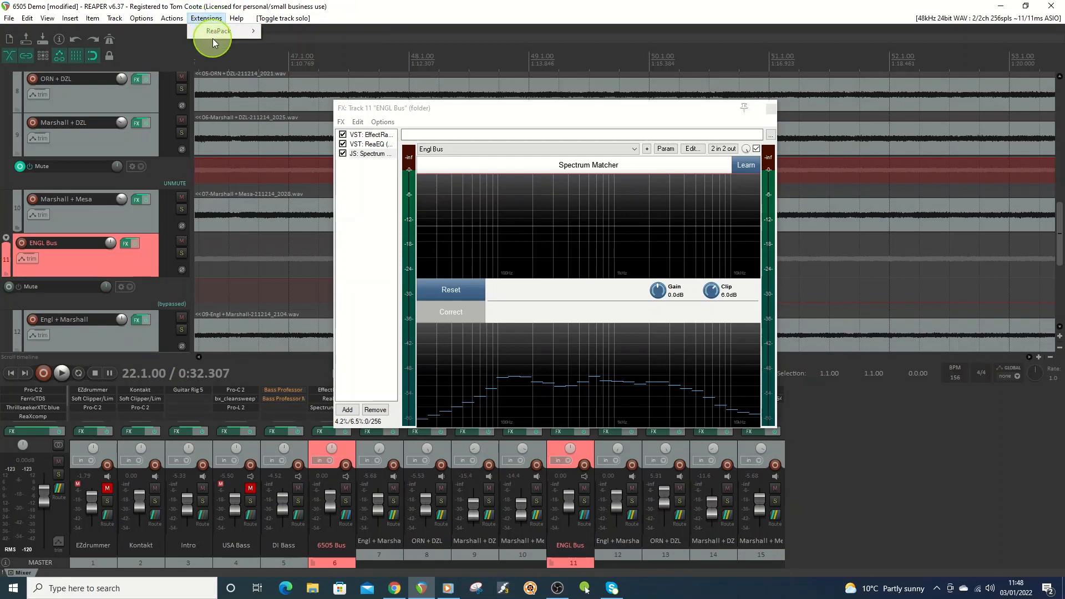
pyautogui.moveTo(210, 33)
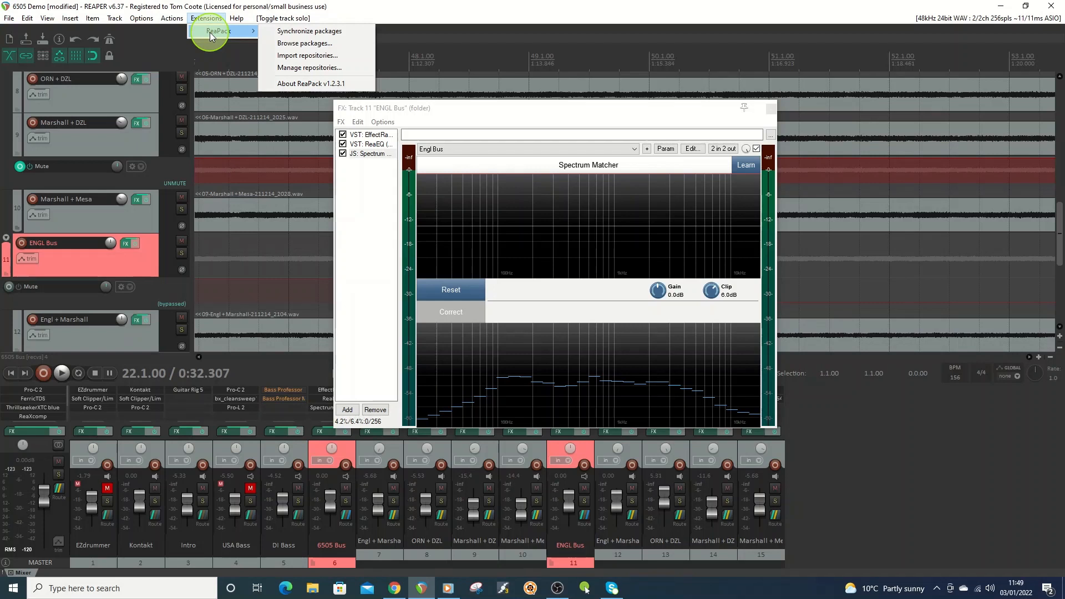
pyautogui.click(569, 113)
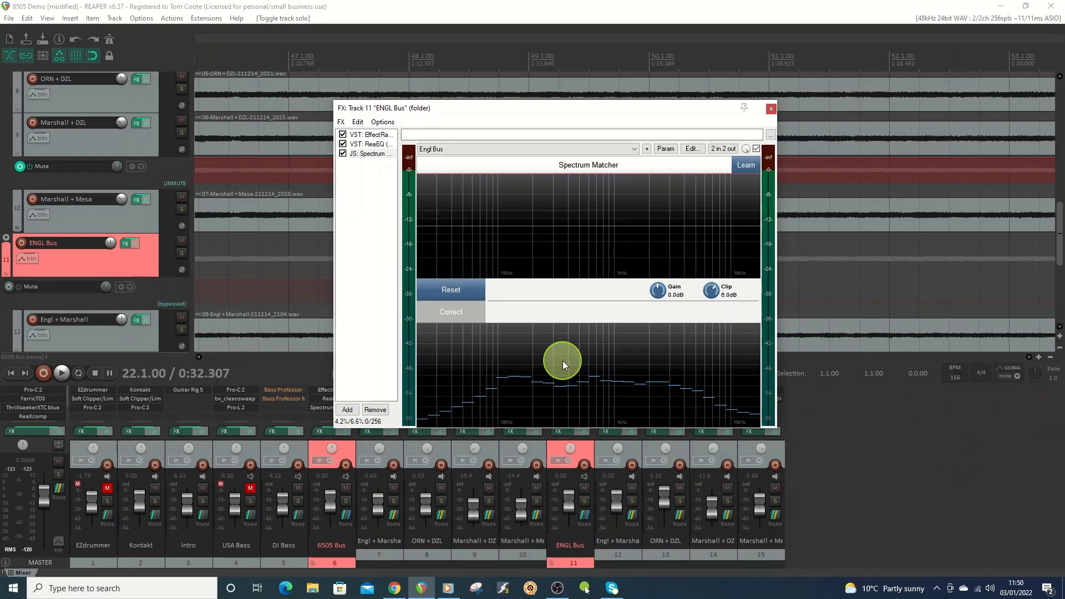
# Solo the ENGL Bus, play it through Spectrum Matcher, and learn and save its spectrum before stopping playback.
pyautogui.click(181, 253)
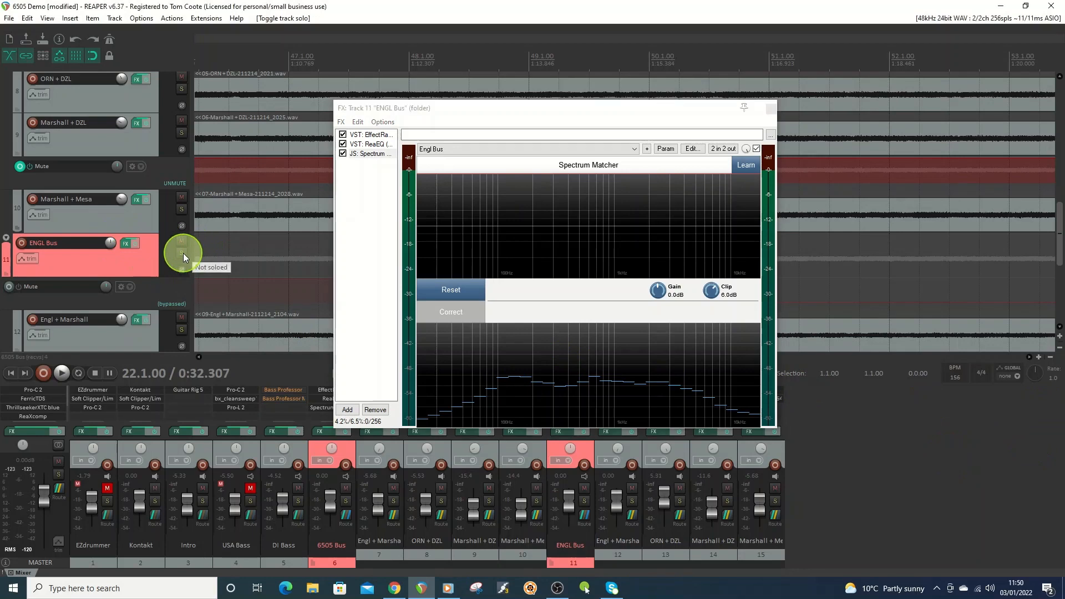
pyautogui.moveTo(1061, 221)
pyautogui.mouseDown()
pyautogui.moveTo(1059, 128)
pyautogui.moveTo(1057, 239)
pyautogui.mouseUp()
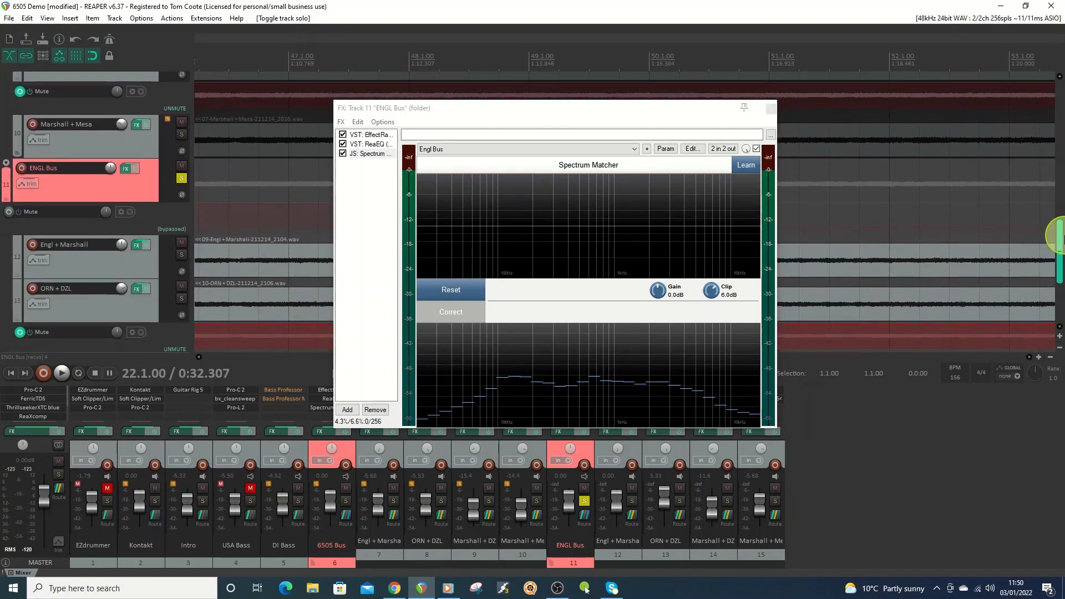
pyautogui.click(63, 373)
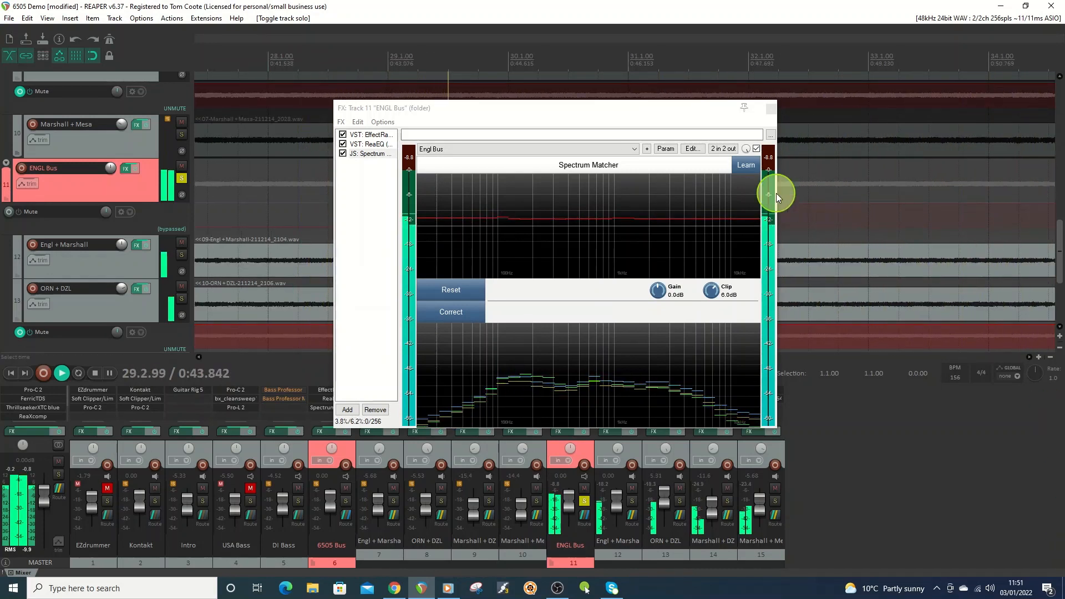
pyautogui.click(750, 165)
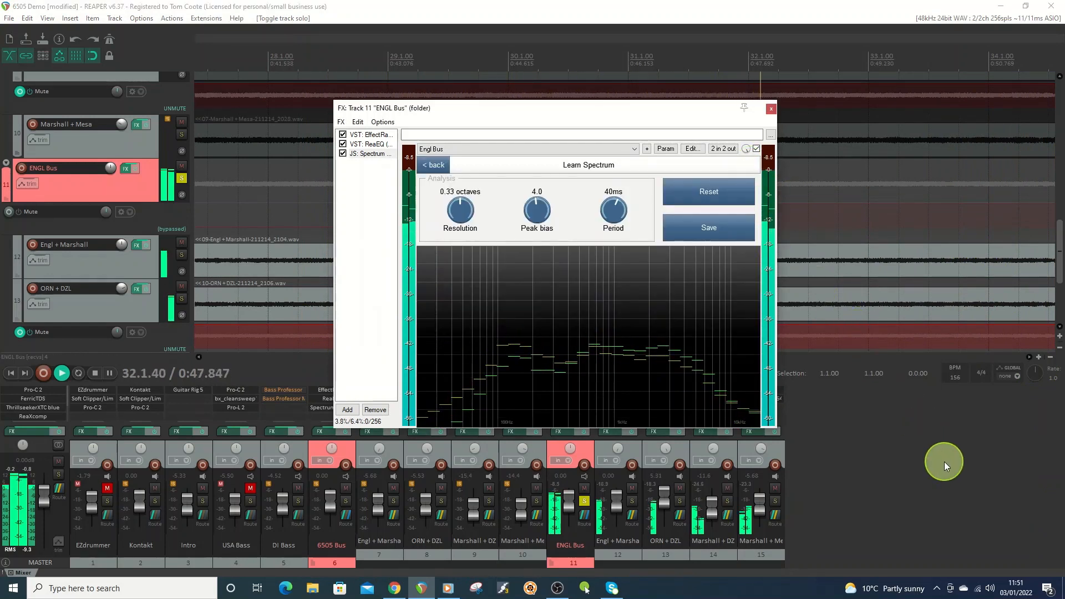
pyautogui.click(723, 229)
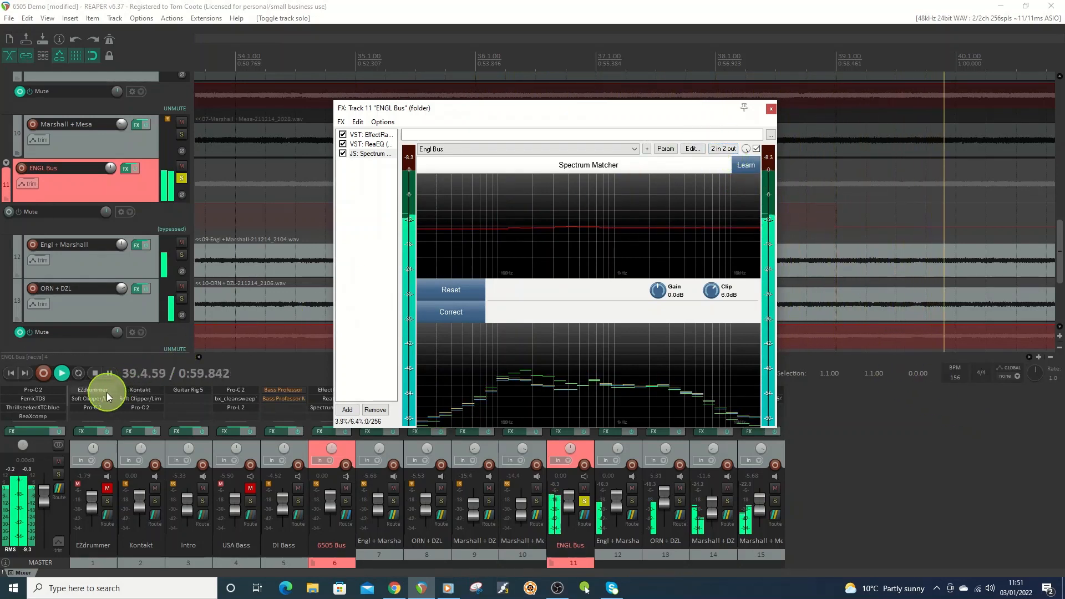
pyautogui.click(96, 373)
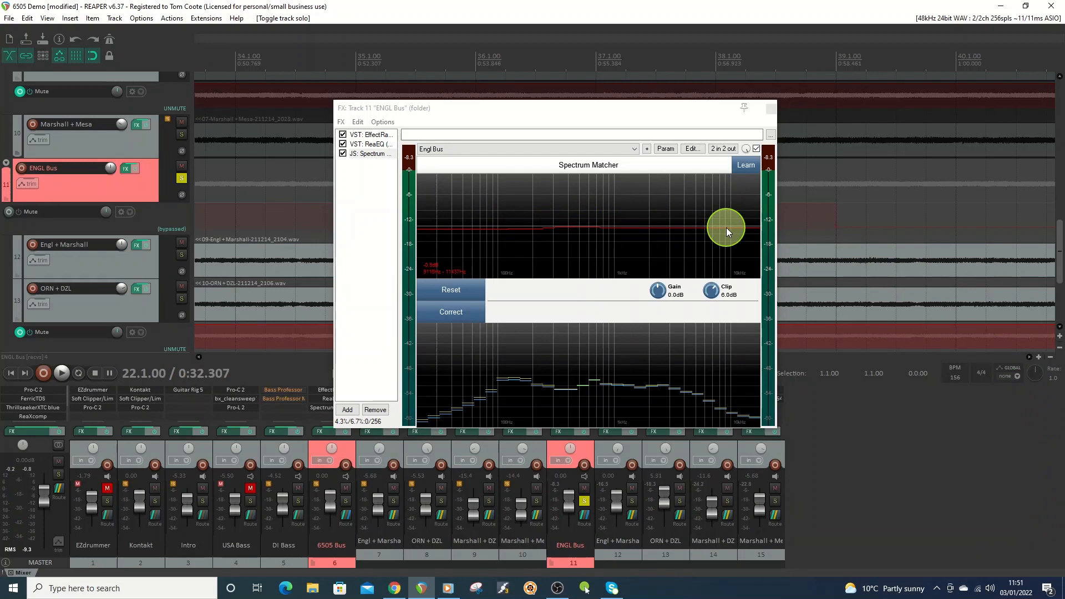
# Save the learned Spectrum Matcher state as the preset "Engl Bus" and take the ENGL Bus out of solo.
pyautogui.click(647, 150)
pyautogui.click(647, 150)
pyautogui.click(666, 163)
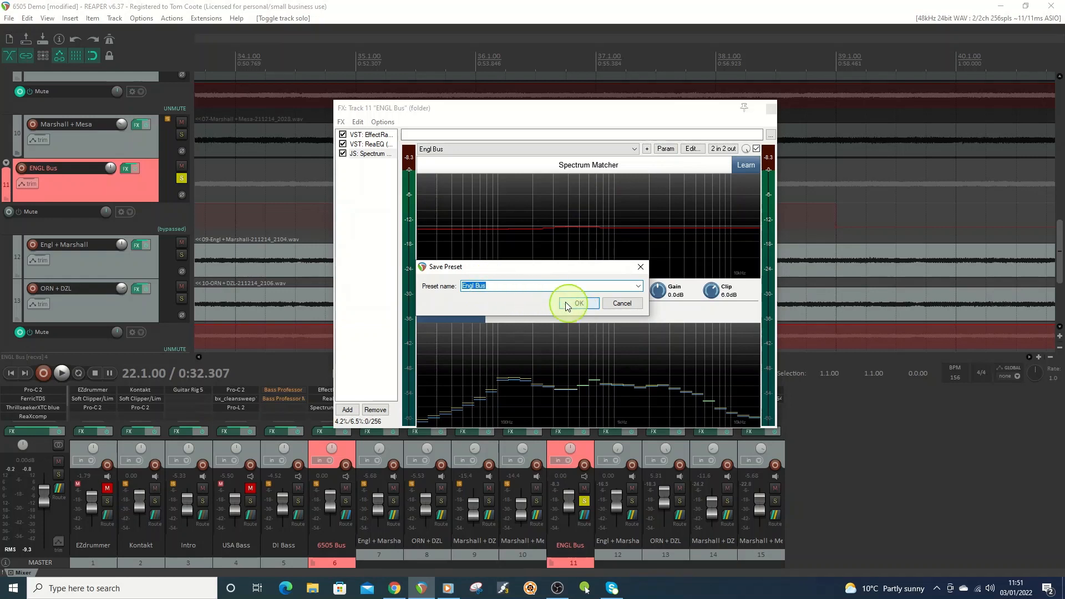
pyautogui.click(494, 285)
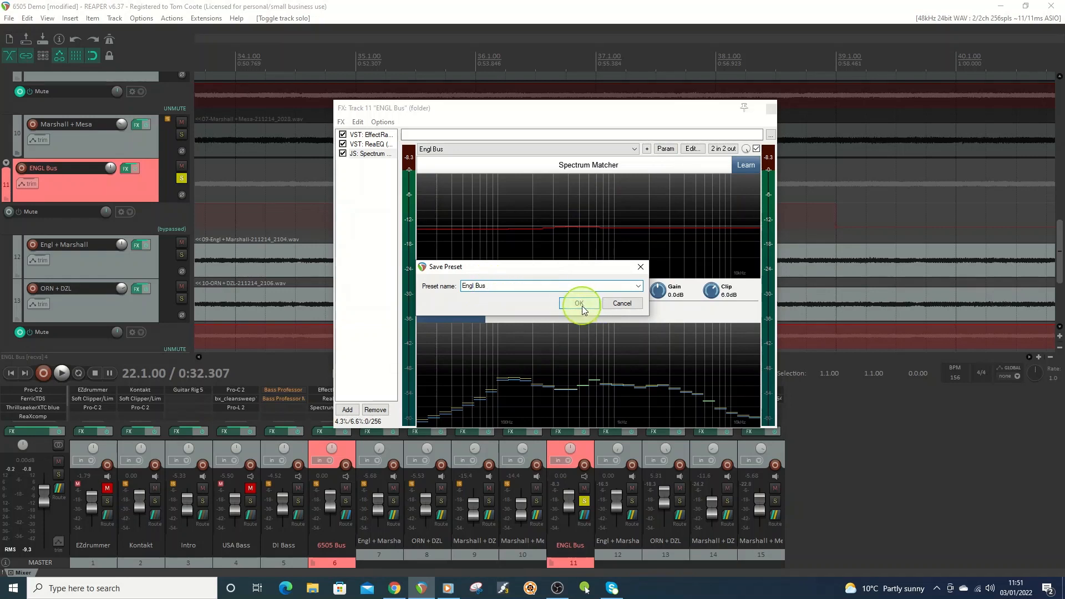
pyautogui.click(580, 305)
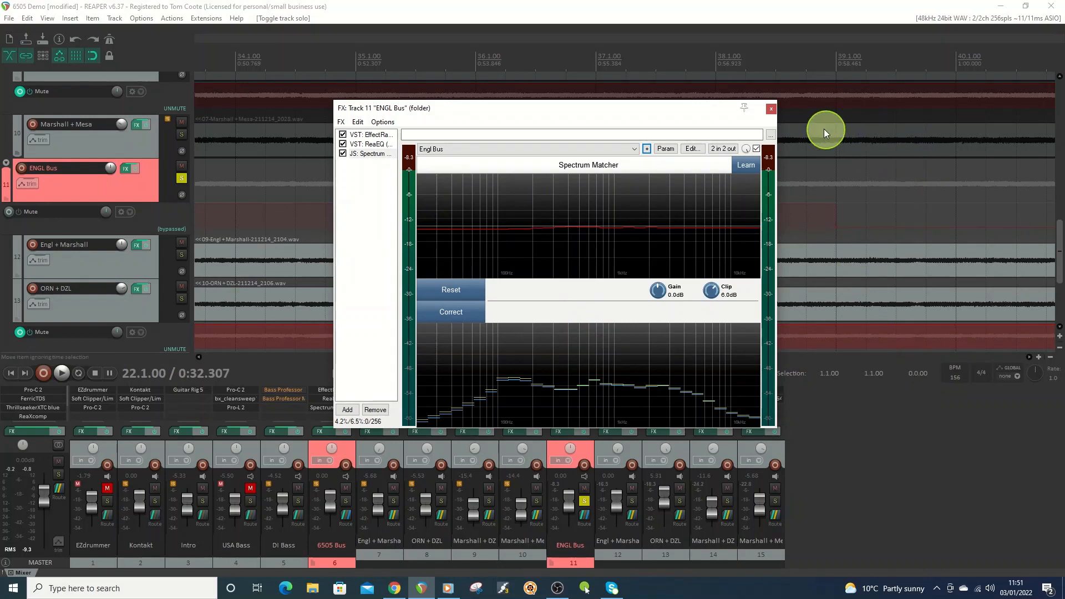
pyautogui.click(771, 109)
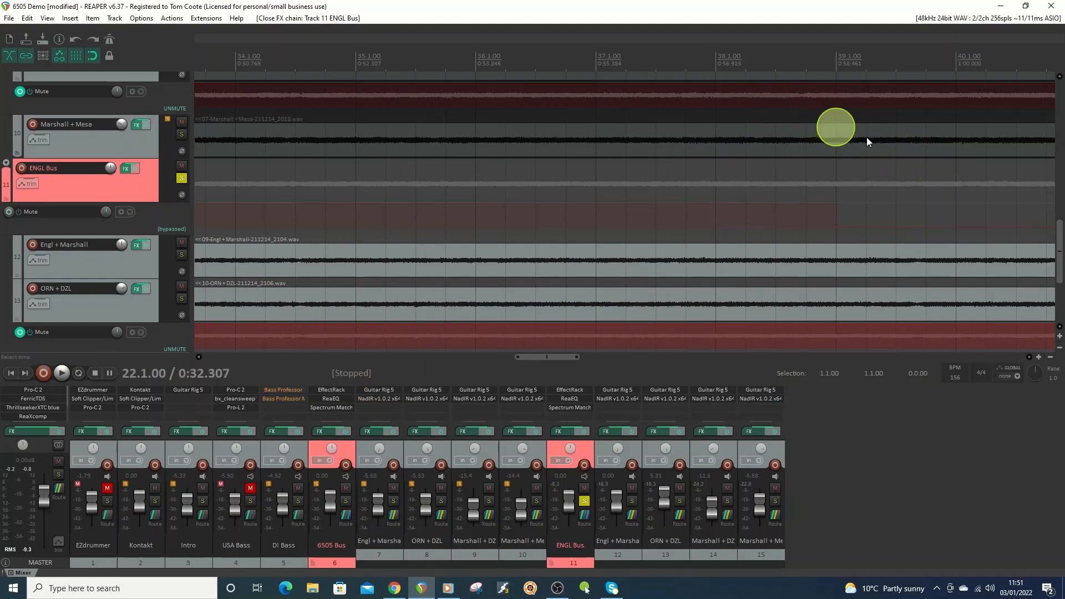
pyautogui.click(182, 178)
# Open the effects chain of the 6505 Bus and reset its Spectrum Matcher analysis, leaving the effect enabled.
pyautogui.moveTo(1058, 243); pyautogui.dragTo(1058, 167)
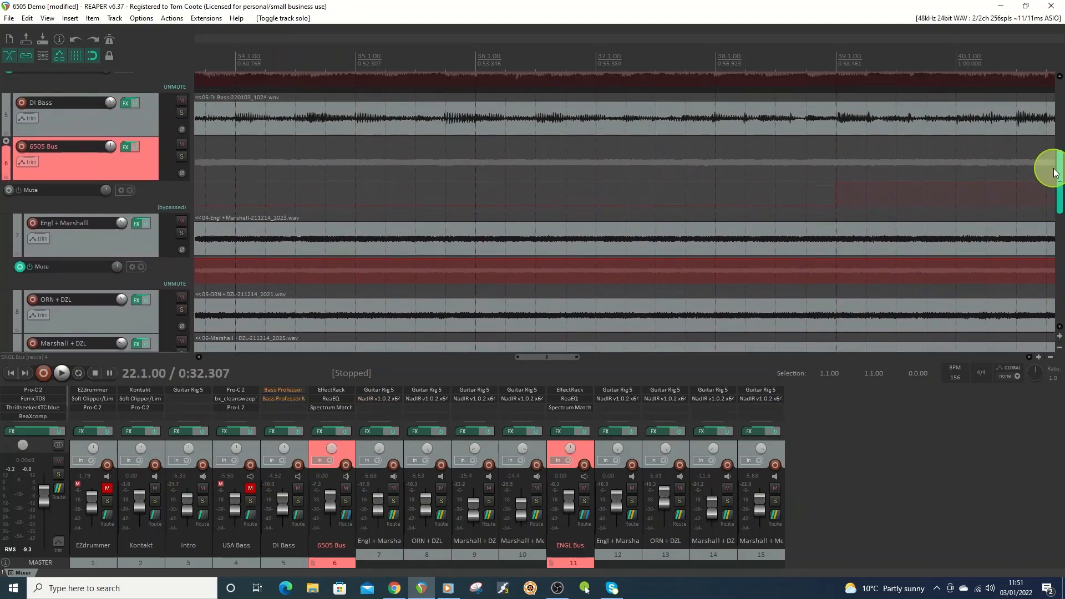
pyautogui.click(126, 147)
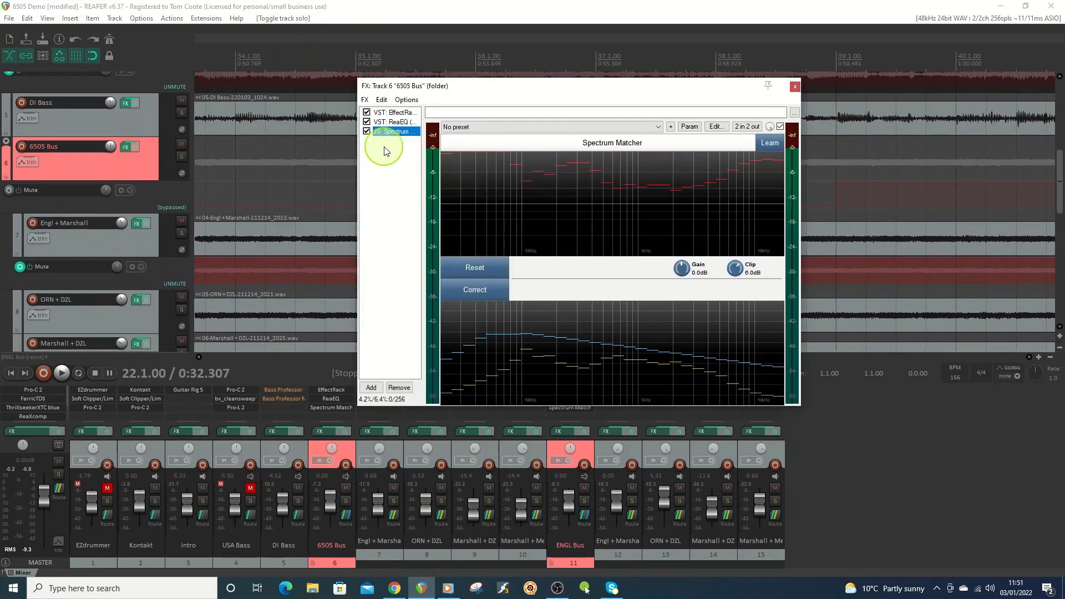
pyautogui.click(476, 268)
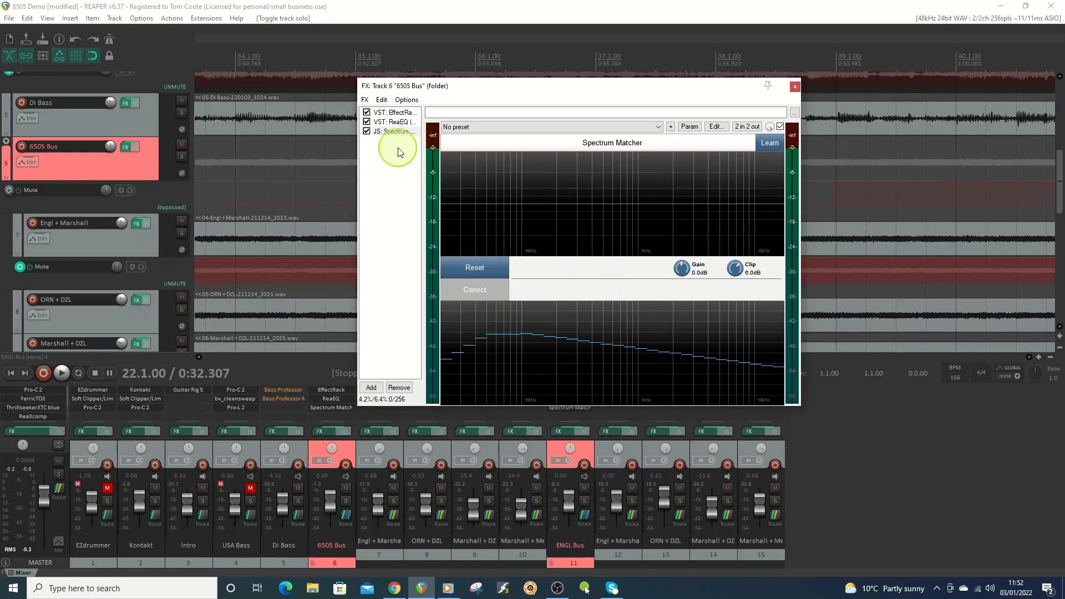
pyautogui.click(367, 131)
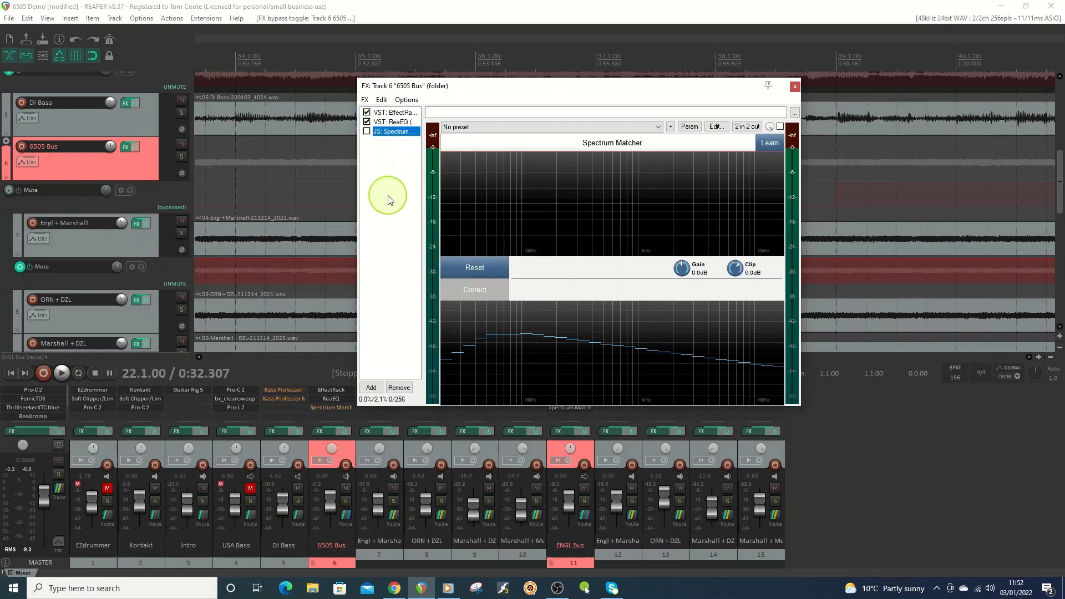
pyautogui.click(366, 131)
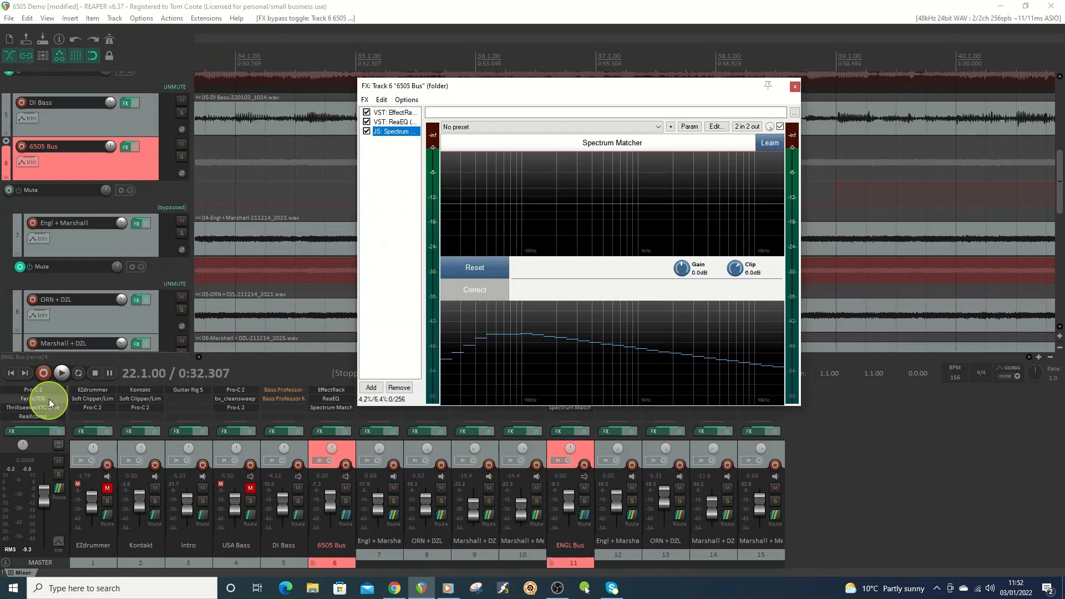
# Play the project with the 6505 Bus soloed so Spectrum Matcher analyses it, and stop playback.
pyautogui.click(61, 373)
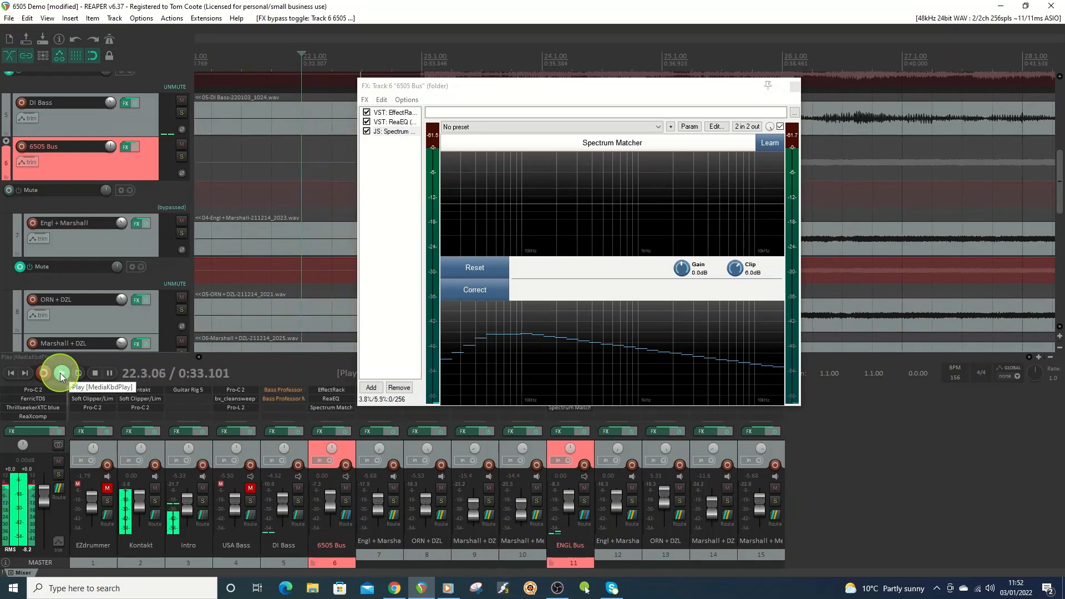
pyautogui.click(182, 156)
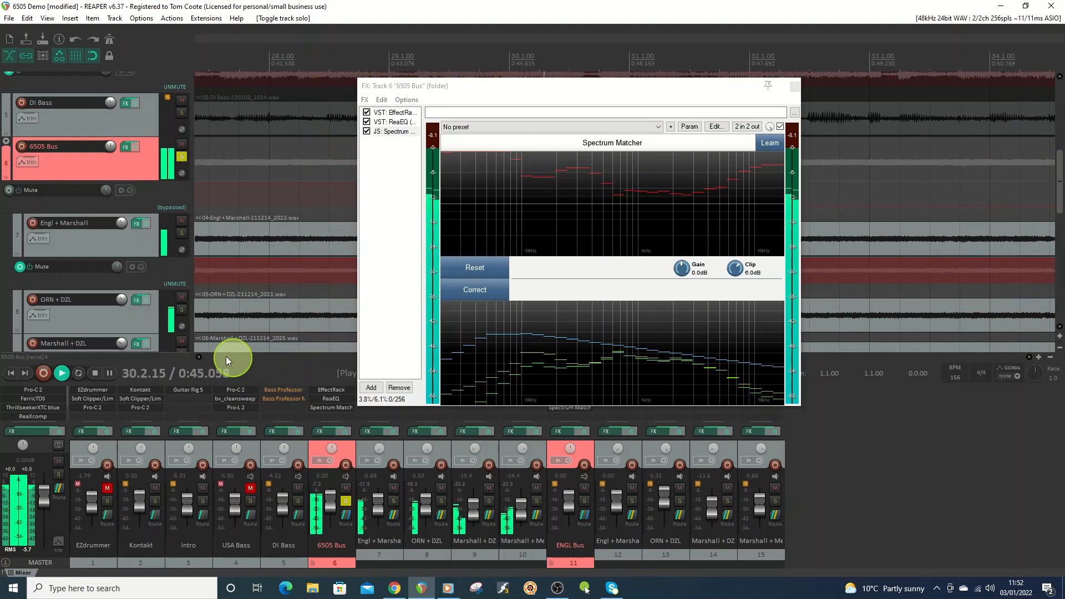
pyautogui.click(95, 374)
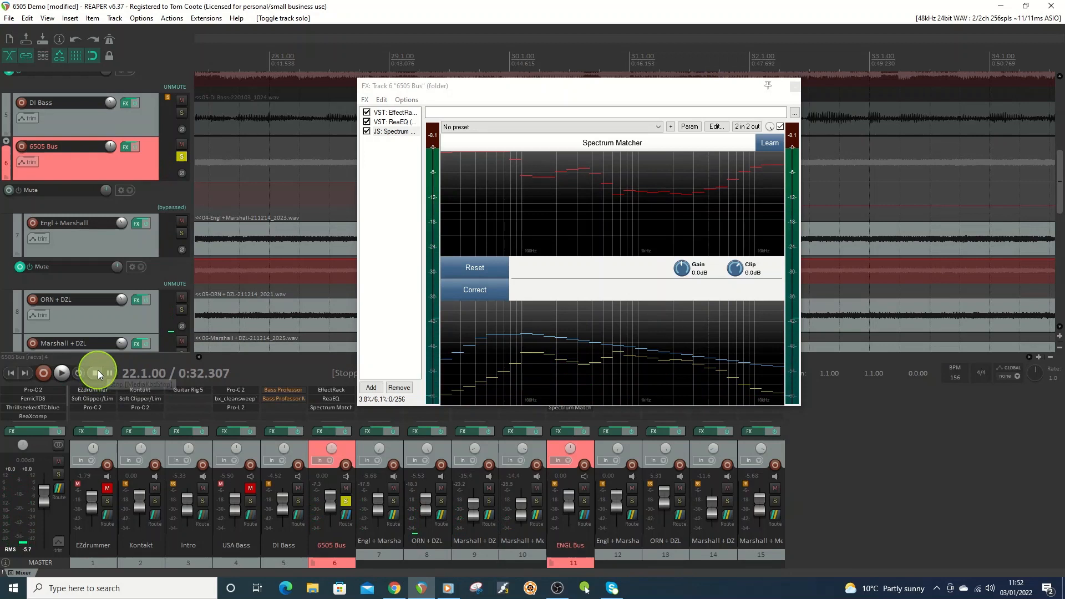
# Load the Engl Bus preset on the 6505 Bus, apply the spectrum correction during playback, and freeze the resulting curve.
pyautogui.click(660, 126)
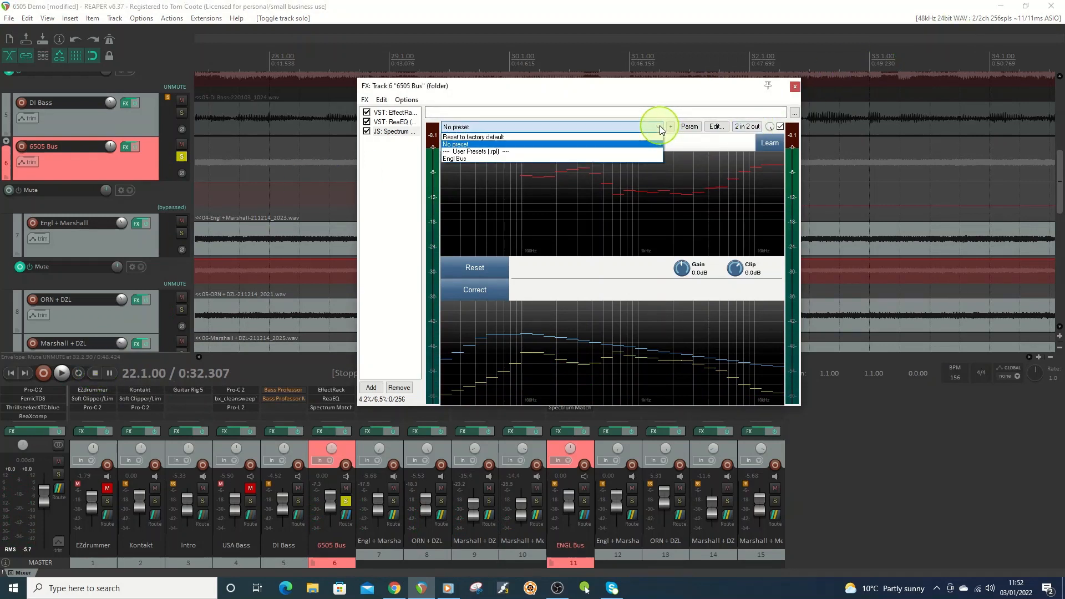
pyautogui.click(467, 159)
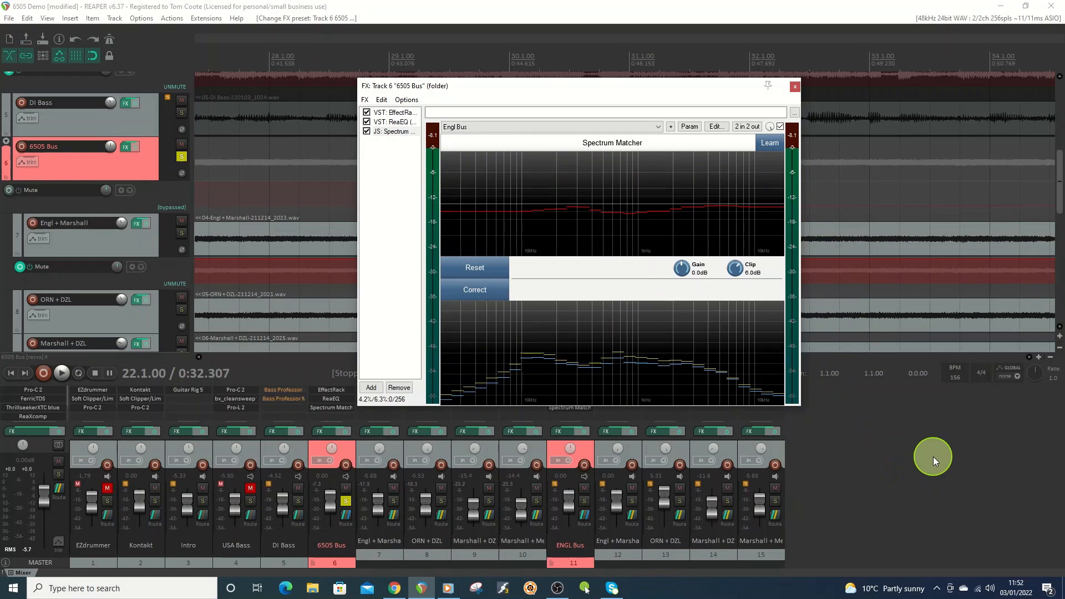
pyautogui.click(61, 373)
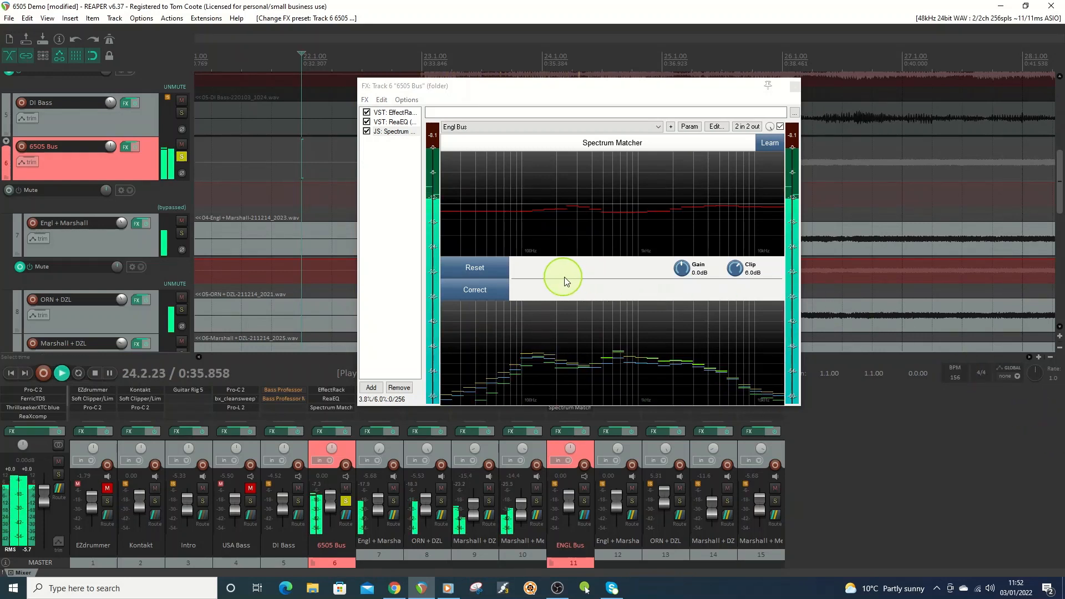
pyautogui.click(487, 288)
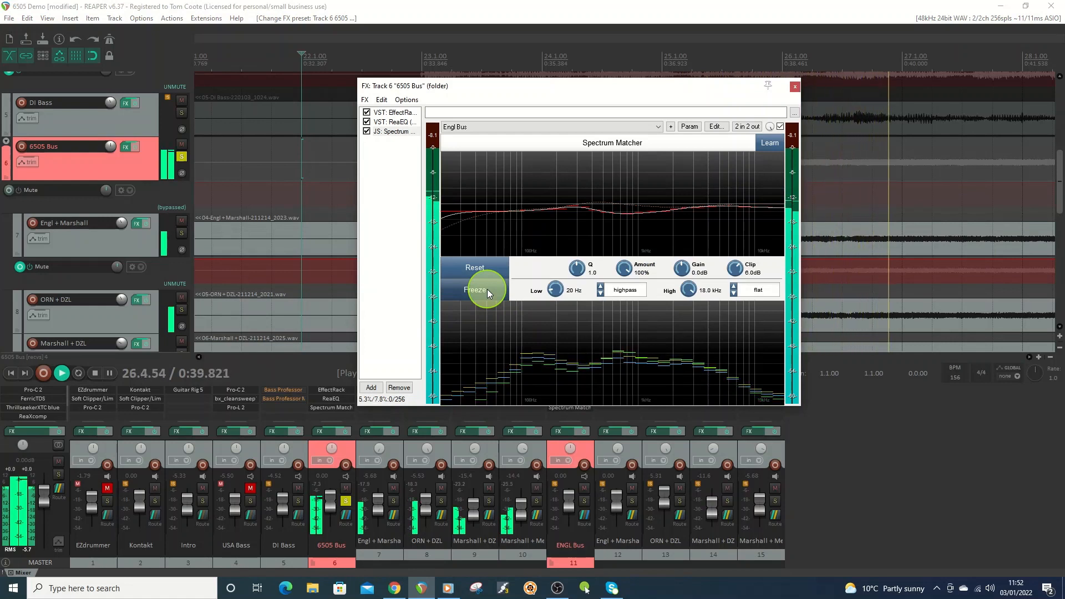
pyautogui.click(92, 372)
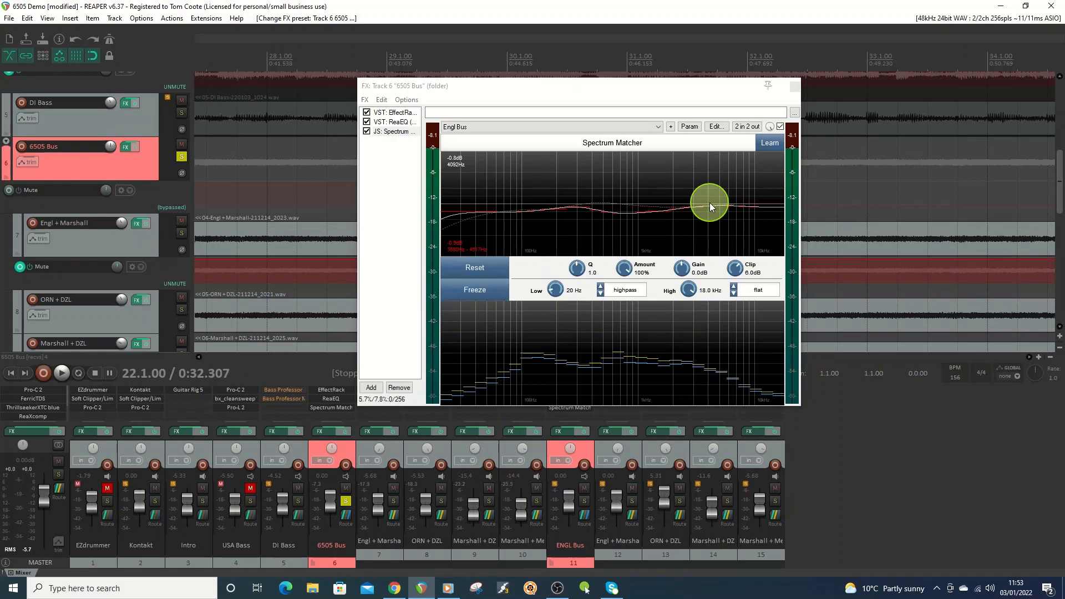
pyautogui.click(479, 294)
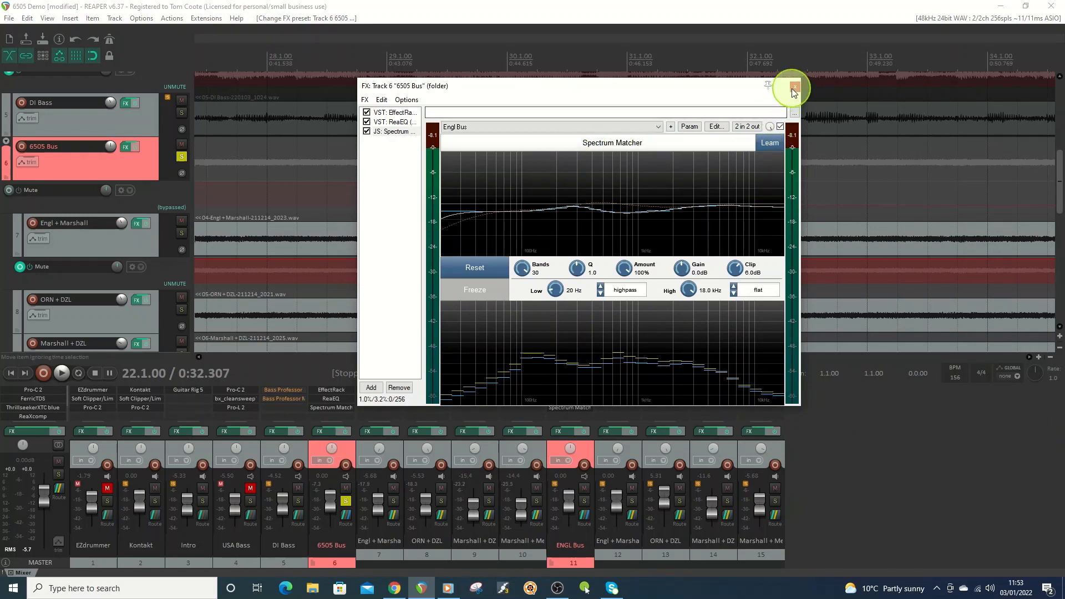
# Bypass Spectrum Matcher on the 6505 Bus, close its effects chain, and unsolo the track.
pyautogui.click(366, 132)
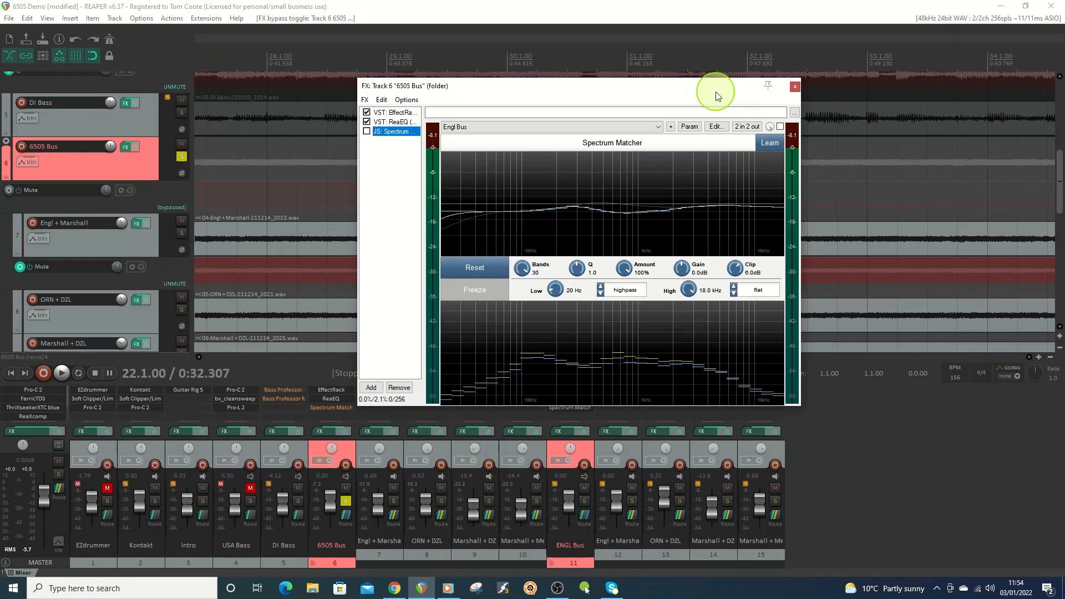
pyautogui.click(795, 87)
pyautogui.moveTo(1059, 190); pyautogui.dragTo(1058, 161)
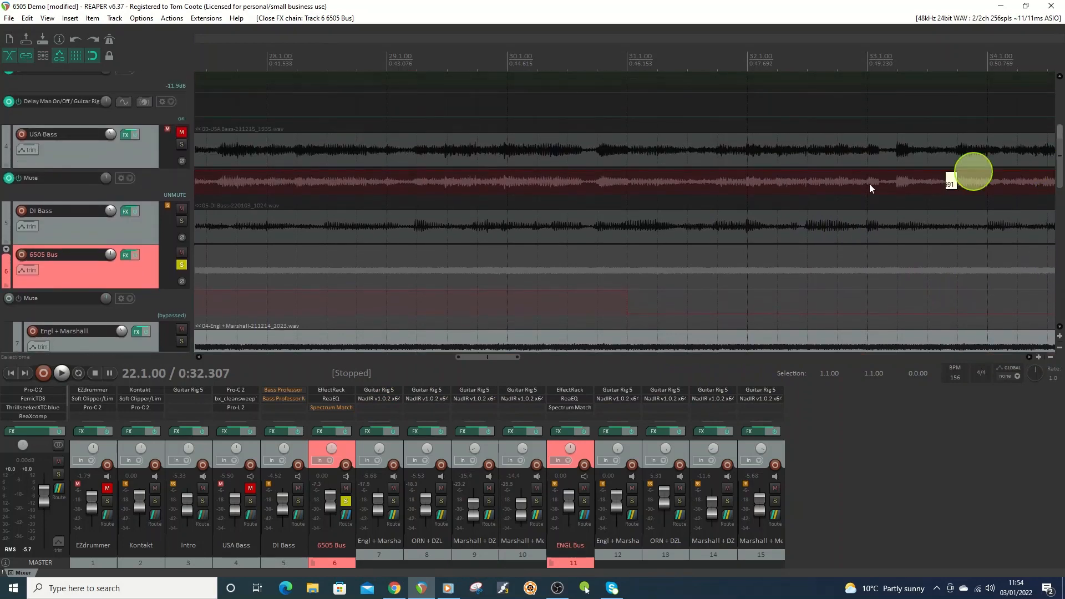
pyautogui.click(182, 266)
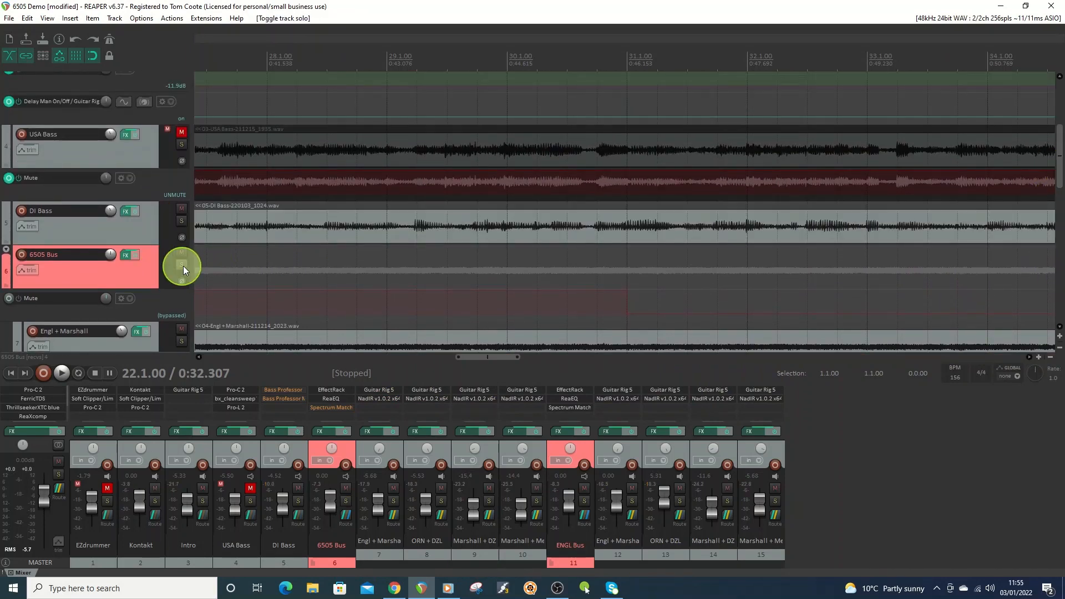
# Open the DI Bass effects chain and view the controls of both Bass Professor versions, ending on the MKII.
pyautogui.moveTo(1059, 191); pyautogui.dragTo(1061, 160)
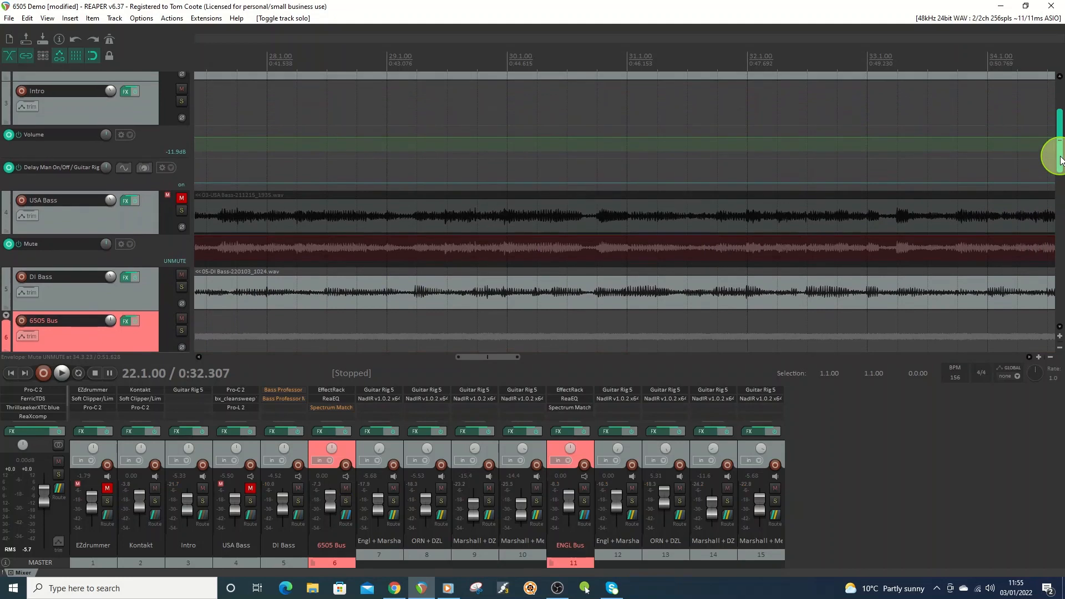
pyautogui.click(125, 278)
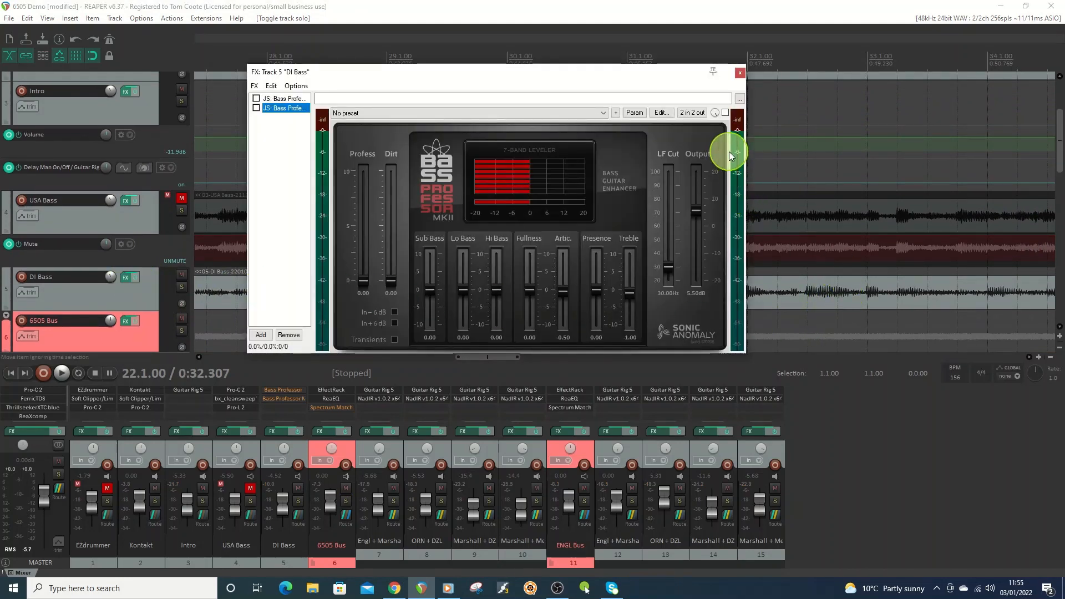
pyautogui.moveTo(572, 74); pyautogui.dragTo(639, 67)
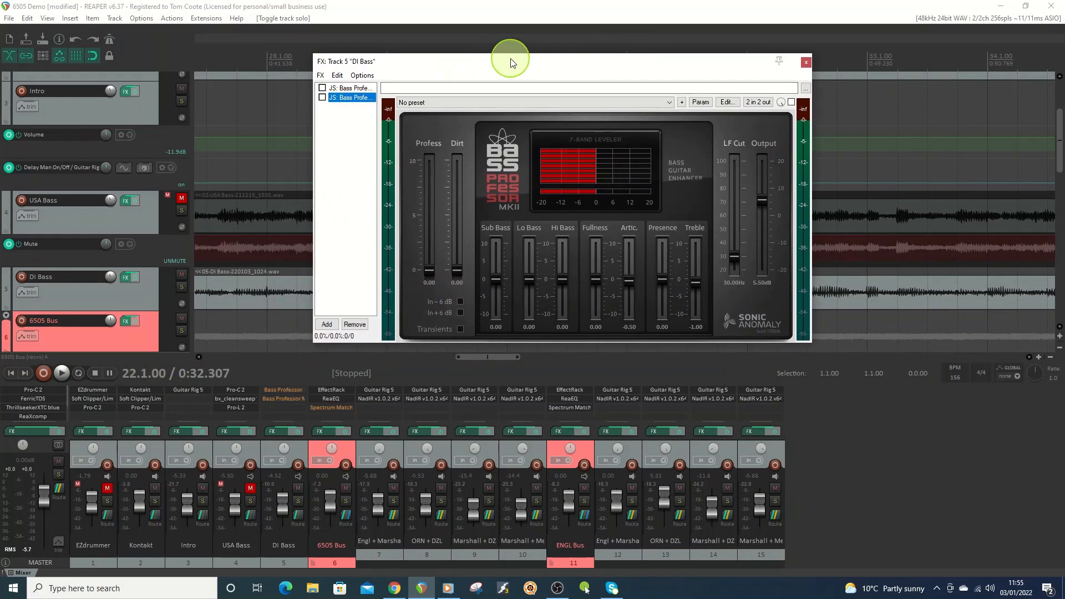
pyautogui.click(349, 90)
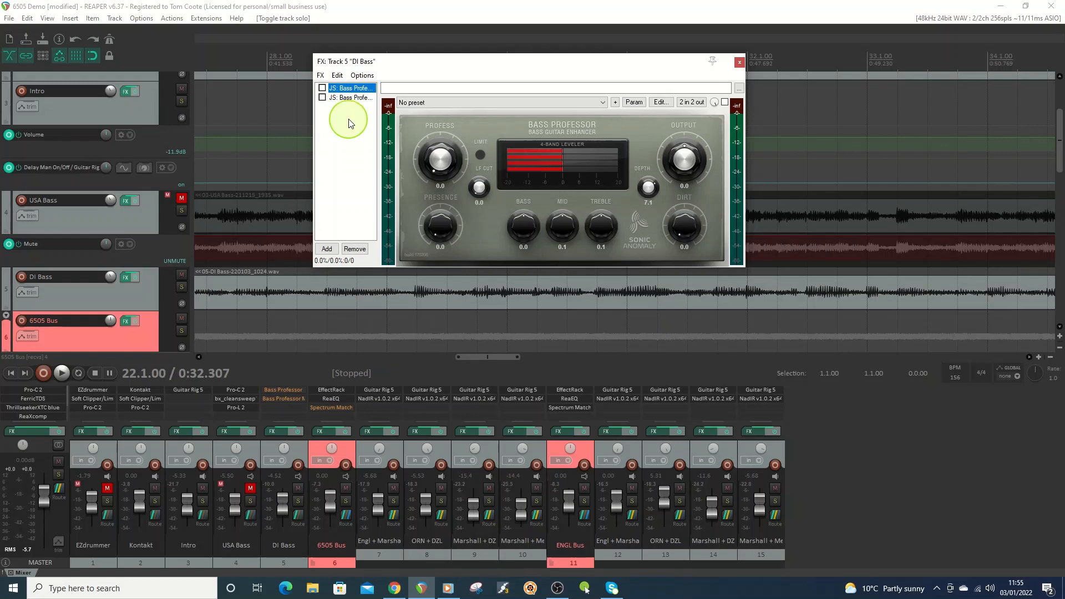
pyautogui.click(349, 100)
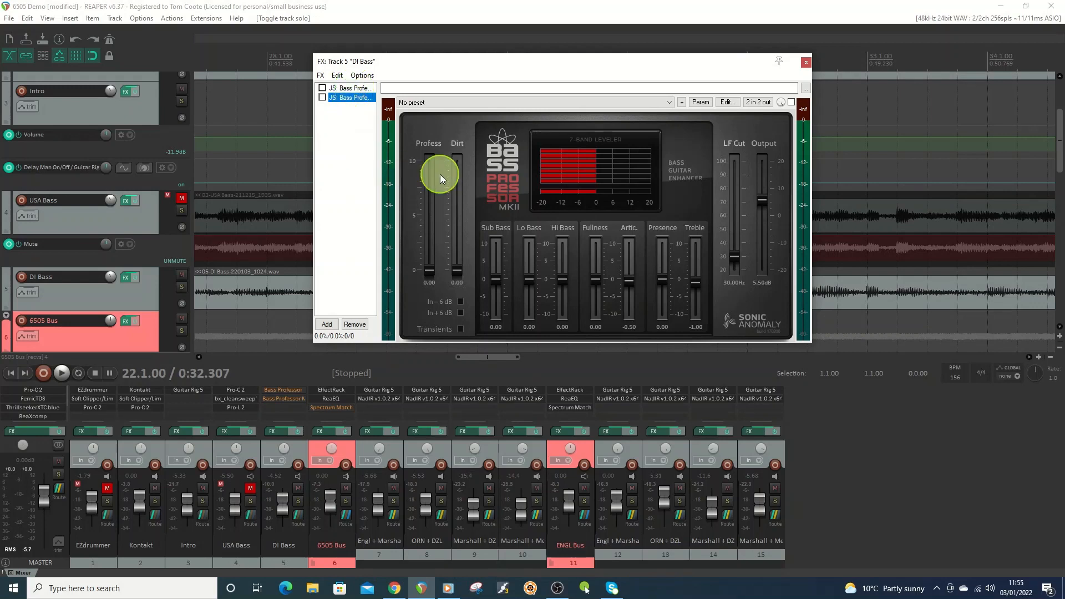
# Show the original Bass Professor on the DI Bass, and solo the DI Bass and Kontakt tracks.
pyautogui.click(350, 87)
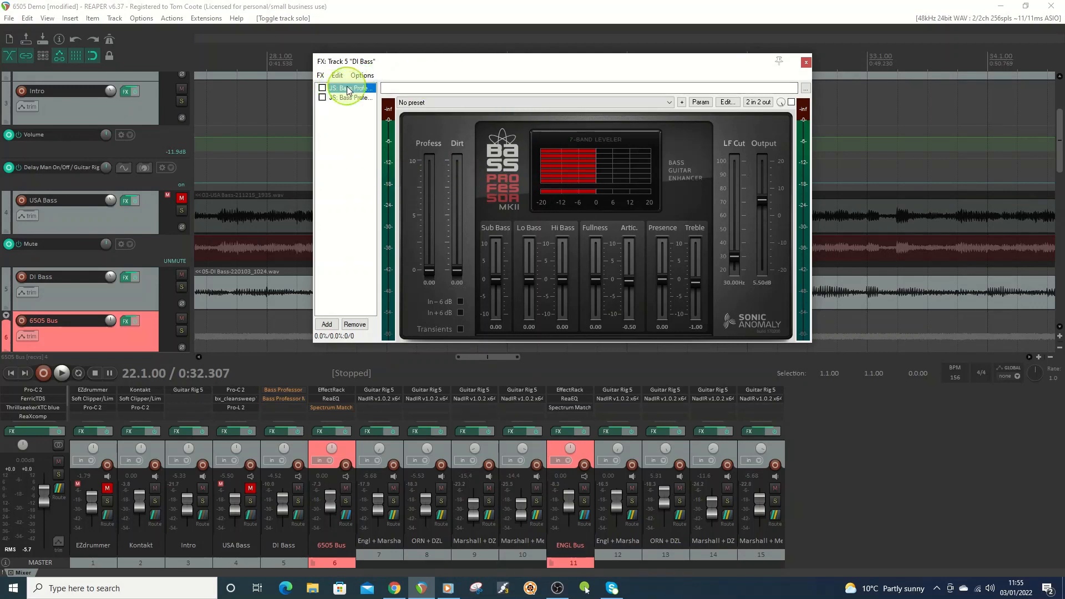
pyautogui.moveTo(499, 67); pyautogui.dragTo(520, 145)
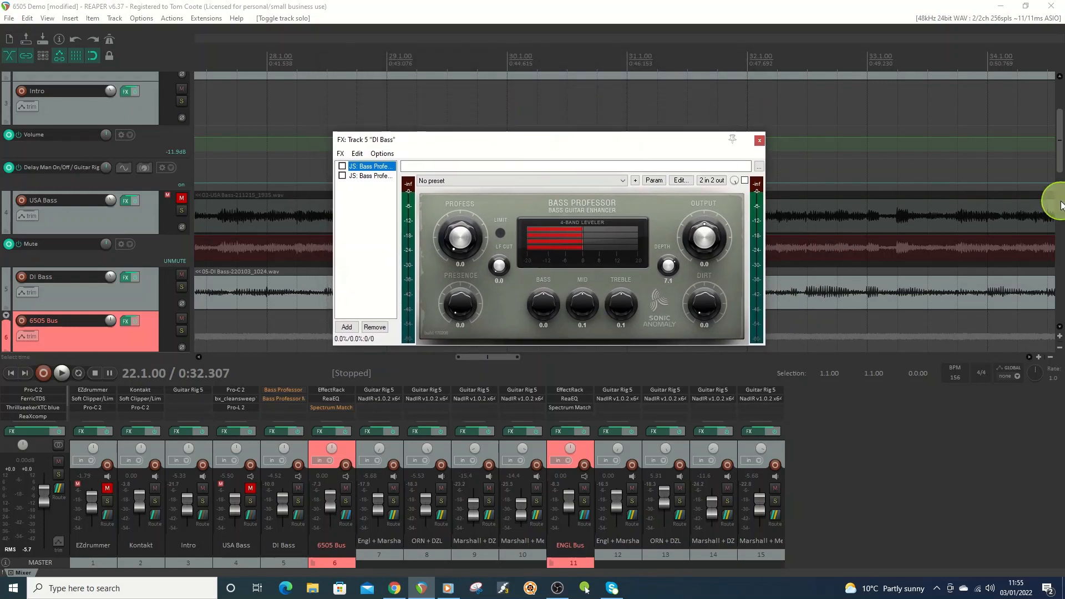
pyautogui.click(1057, 165)
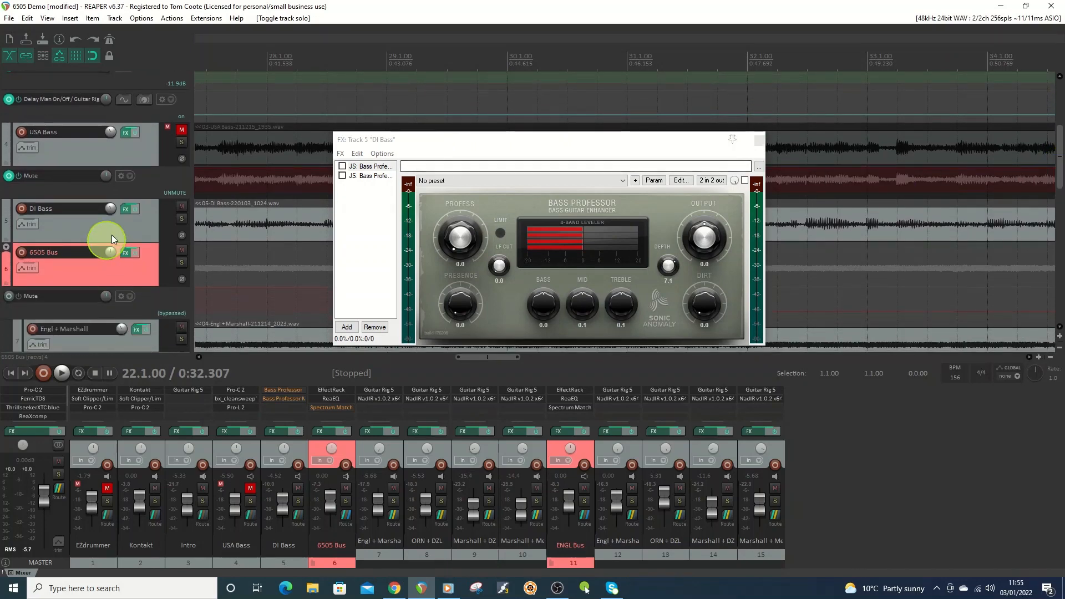
pyautogui.click(181, 219)
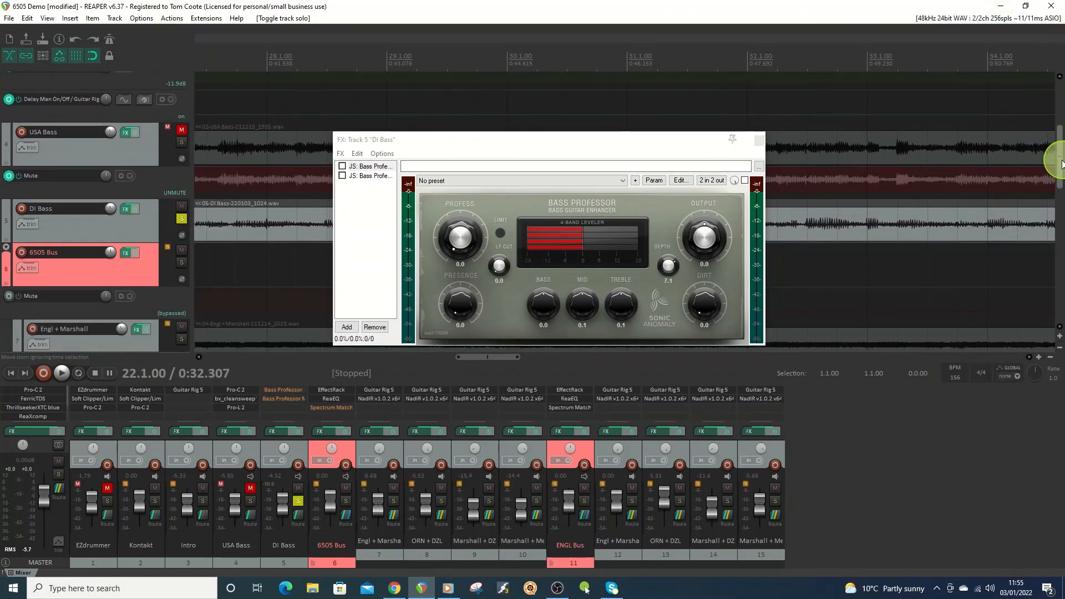
pyautogui.moveTo(1061, 161); pyautogui.dragTo(1046, 114)
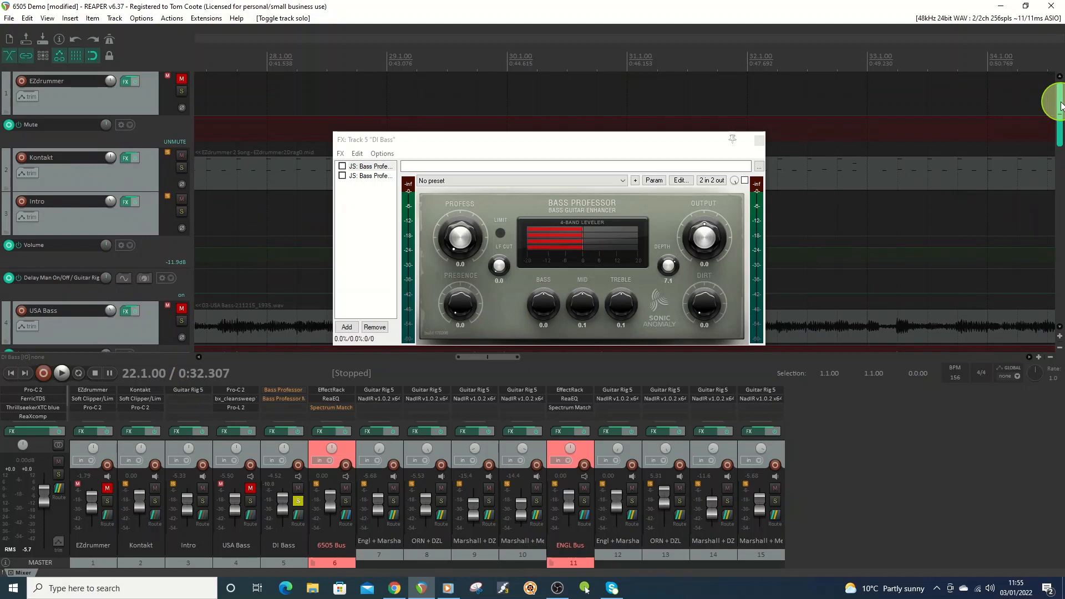
pyautogui.click(181, 168)
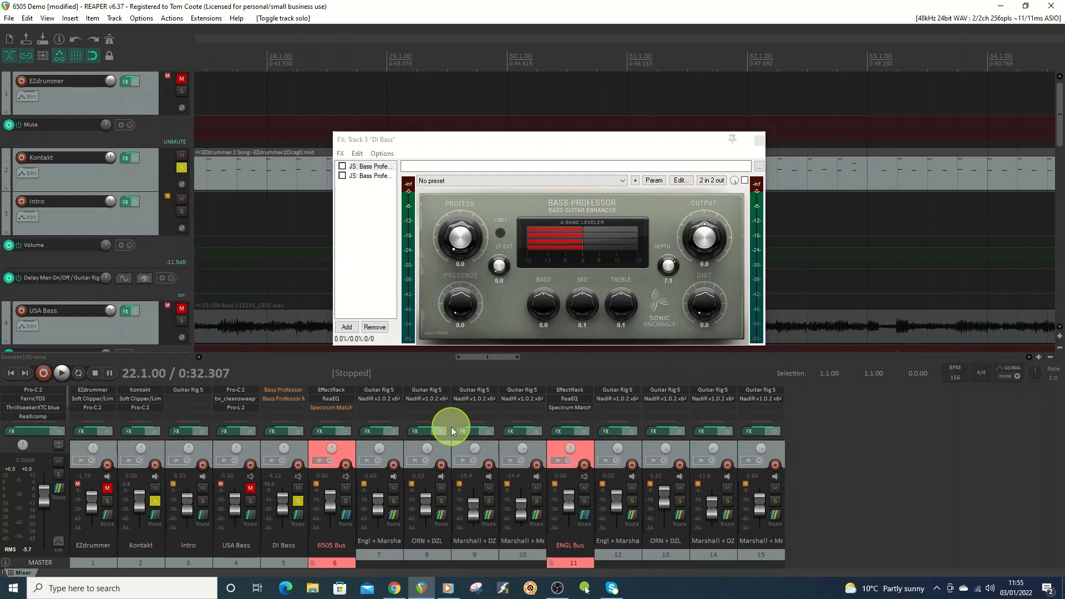
pyautogui.moveTo(469, 361); pyautogui.dragTo(413, 358)
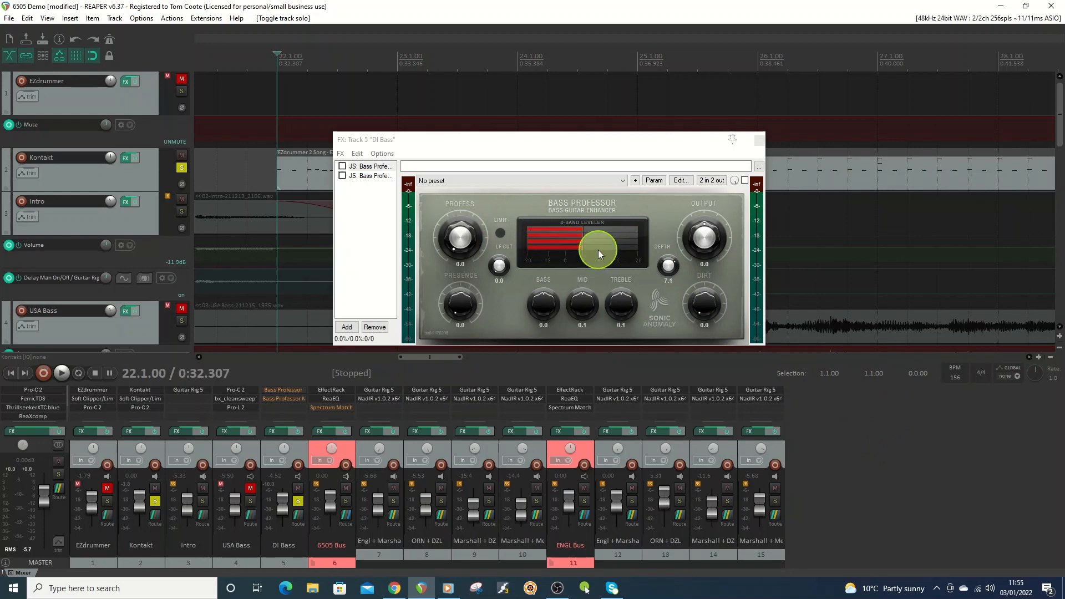
# Play the project, enable the original Bass Professor, and set Profess to 19.5, Presence to 5.0, Dirt to 4.0 and Output to -5.5.
pyautogui.click(61, 373)
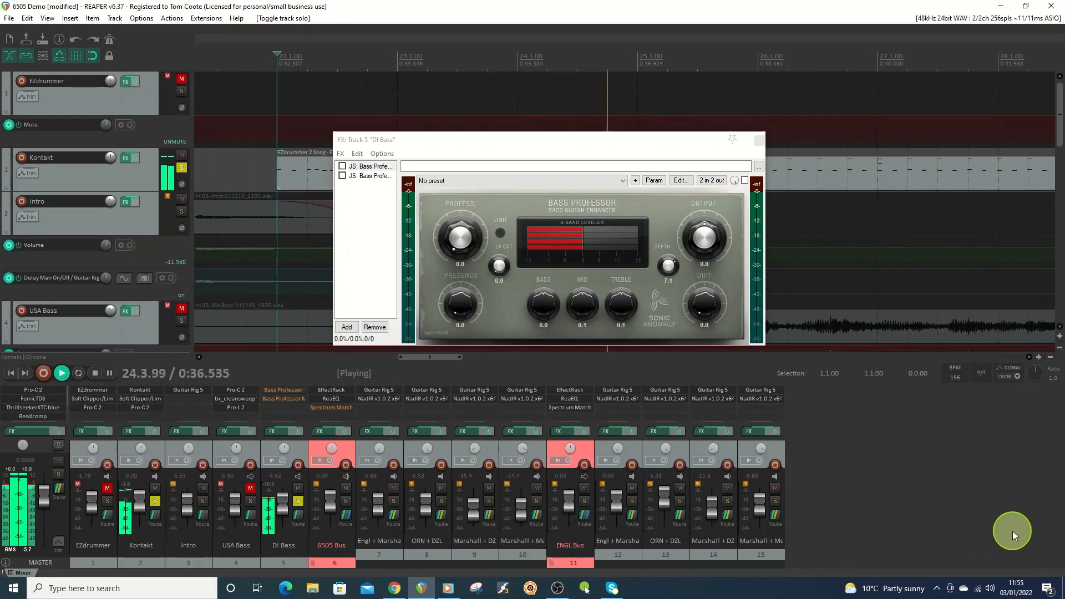
pyautogui.click(343, 167)
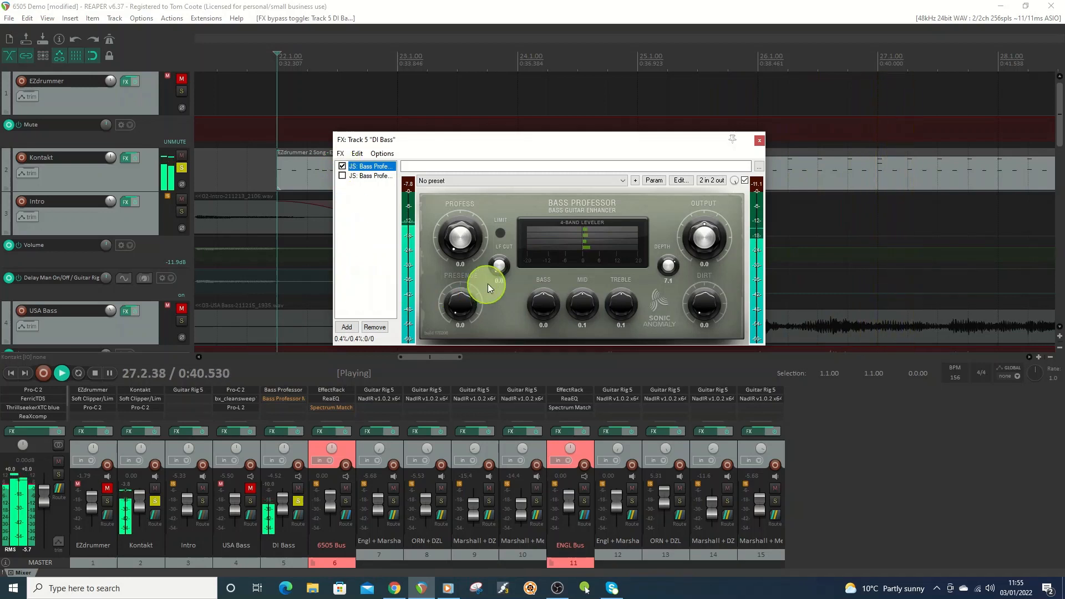
pyautogui.moveTo(454, 237); pyautogui.dragTo(454, 215)
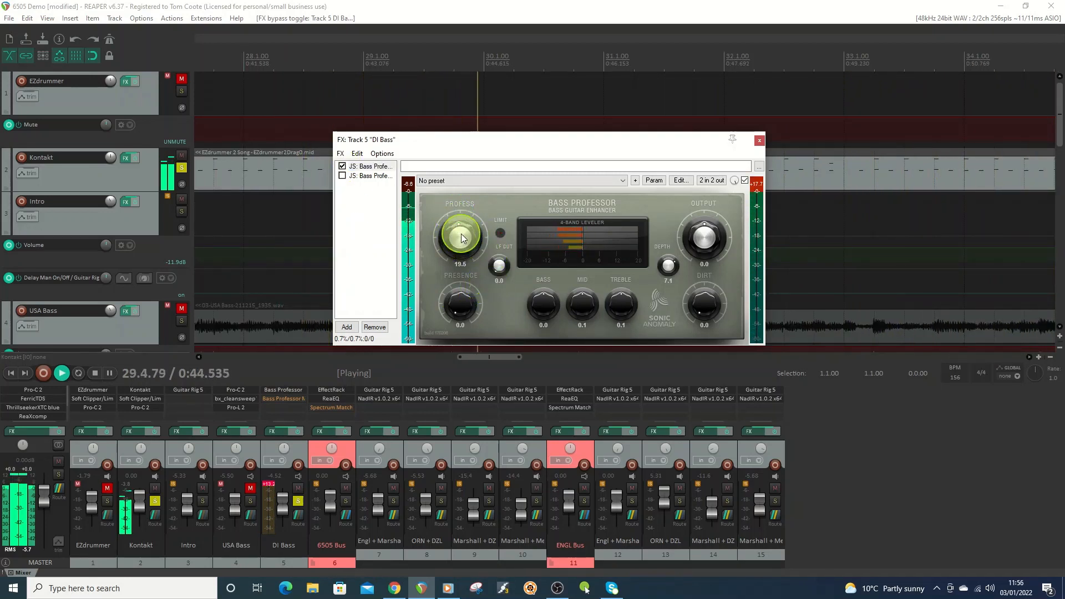
pyautogui.moveTo(458, 308); pyautogui.dragTo(456, 294)
pyautogui.moveTo(704, 319); pyautogui.dragTo(701, 293)
pyautogui.moveTo(702, 224); pyautogui.dragTo(700, 235)
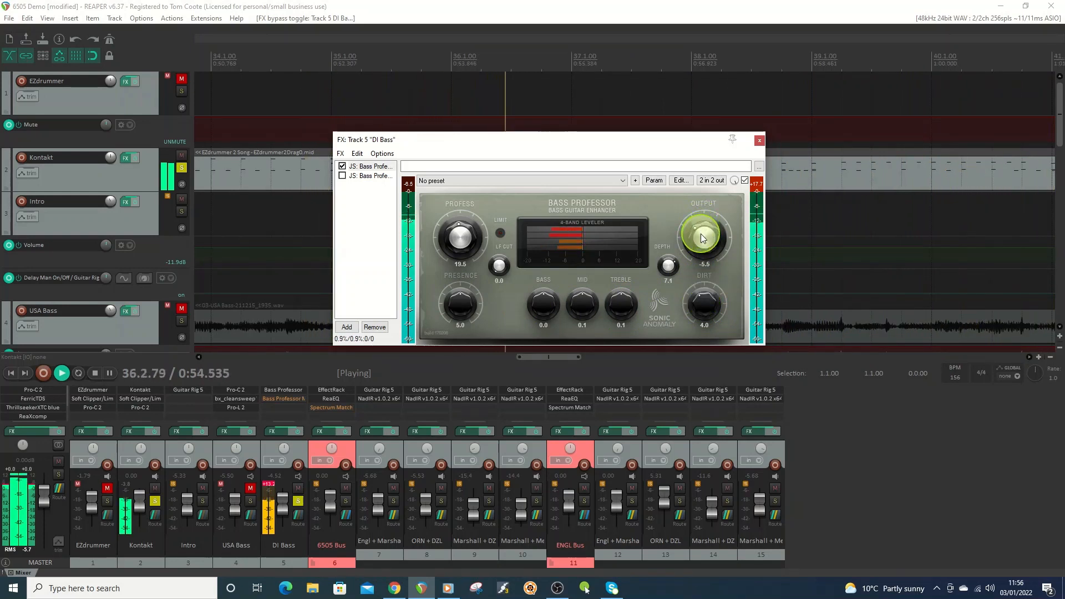
# Set the original Bass Professor's Mid to 1.1, Bass to 0.9, Dirt to 8.0 and Output to -9.0, and stop playback.
pyautogui.moveTo(582, 303); pyautogui.dragTo(544, 291)
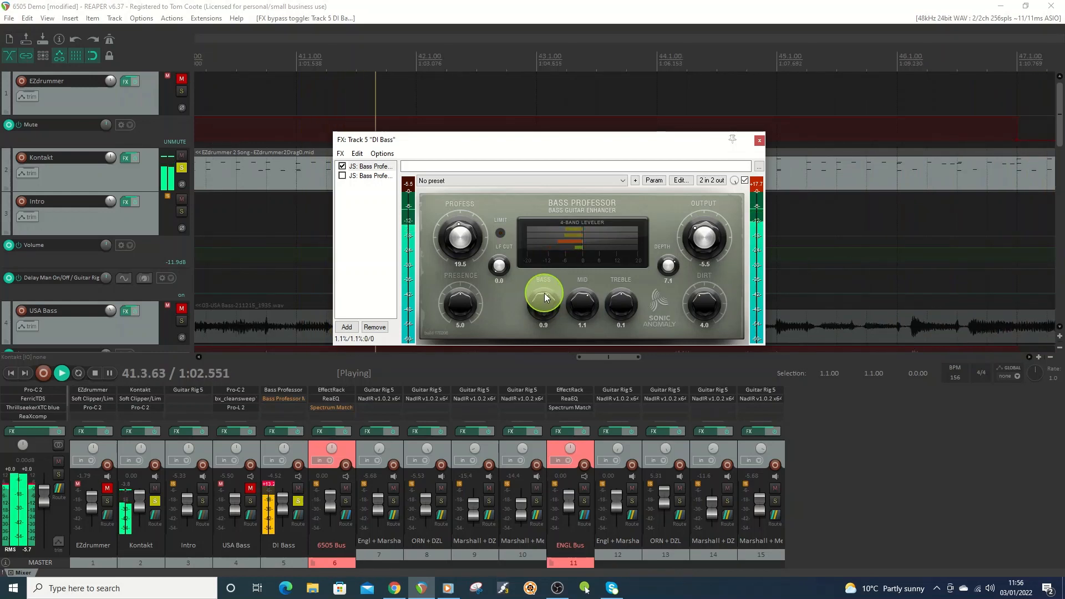
pyautogui.moveTo(701, 235); pyautogui.dragTo(701, 241)
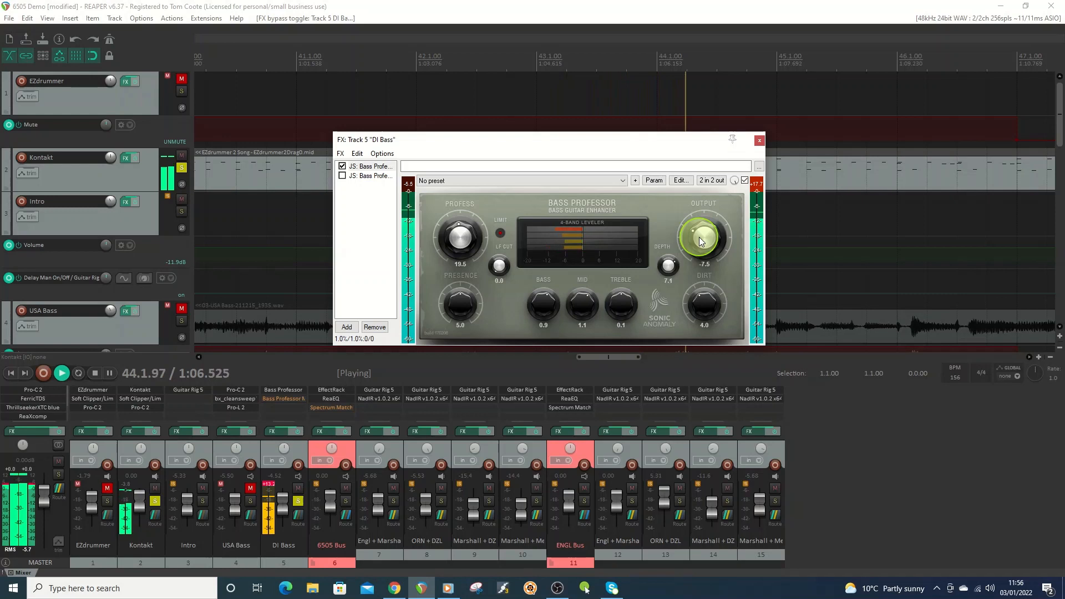
pyautogui.moveTo(701, 299); pyautogui.dragTo(698, 241)
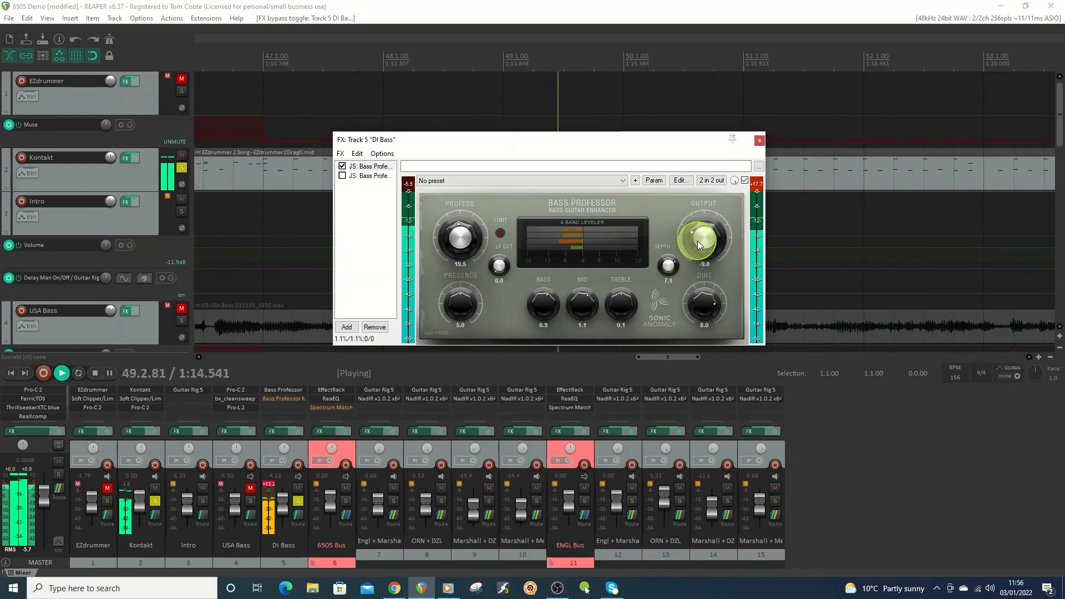
pyautogui.click(95, 374)
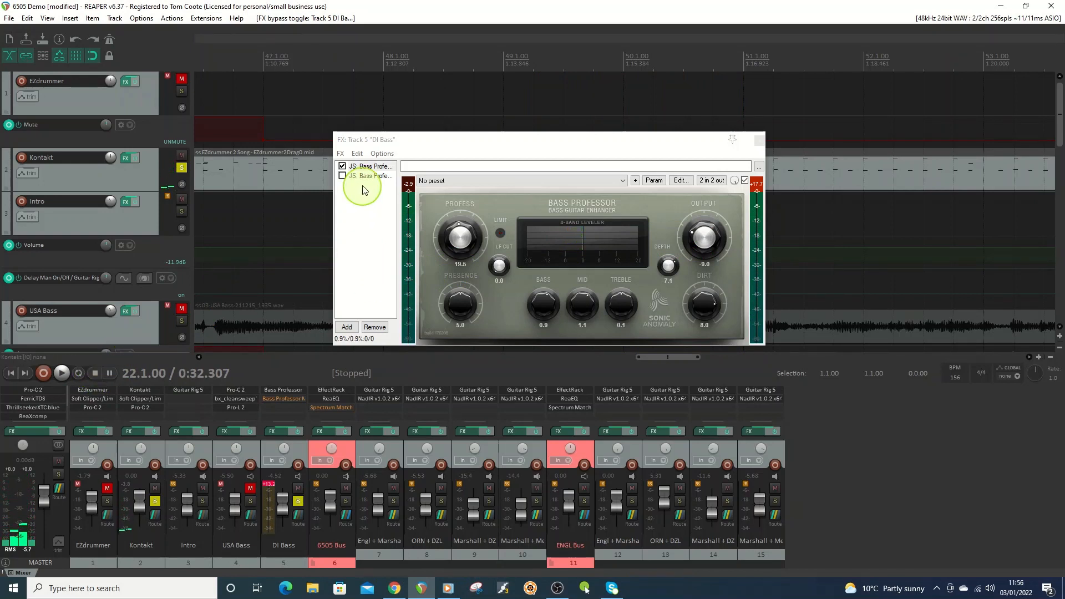
# Bypass the original Bass Professor, show the MKII version, and start playback with both effects bypassed.
pyautogui.click(342, 166)
pyautogui.click(361, 176)
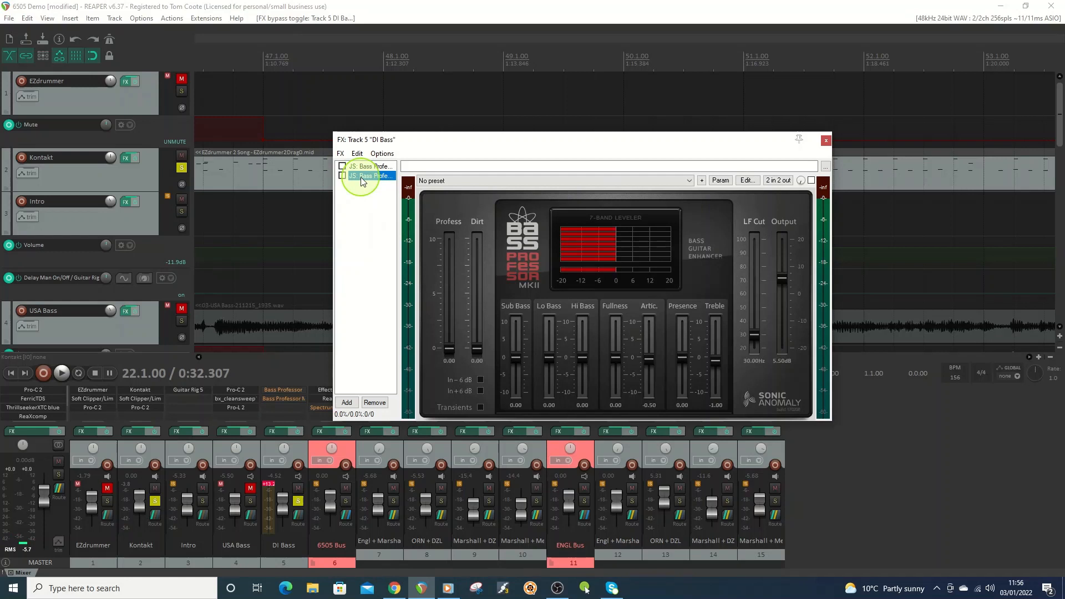
pyautogui.click(342, 176)
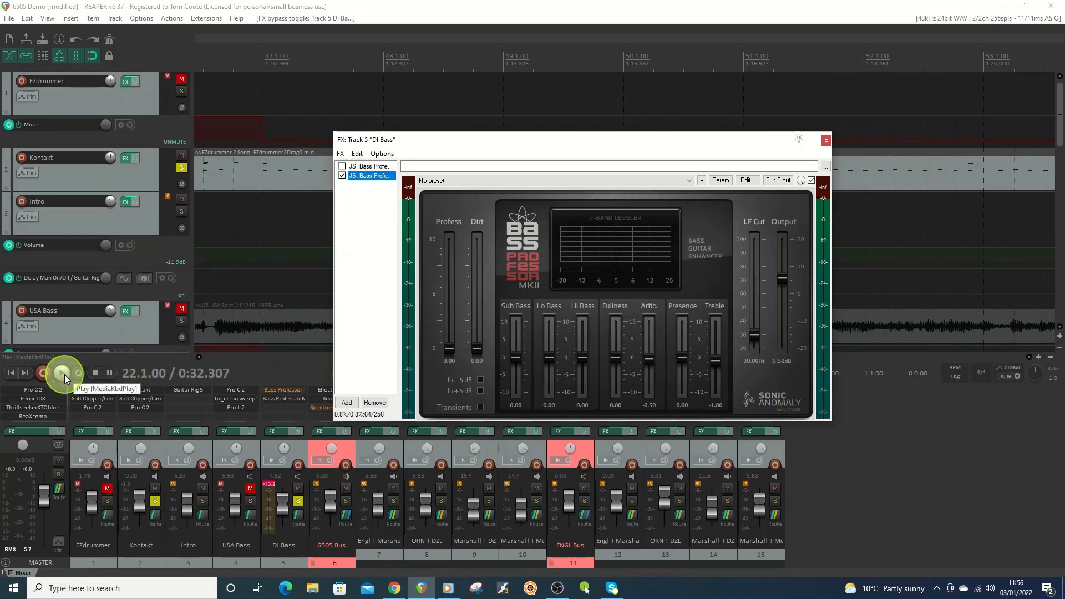
pyautogui.click(342, 176)
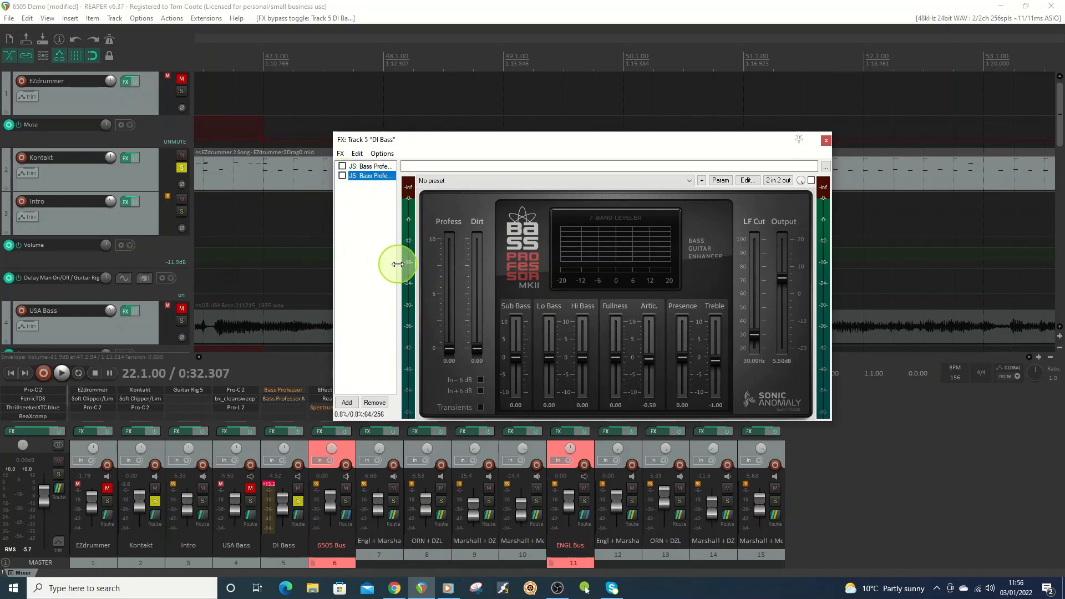
pyautogui.click(62, 374)
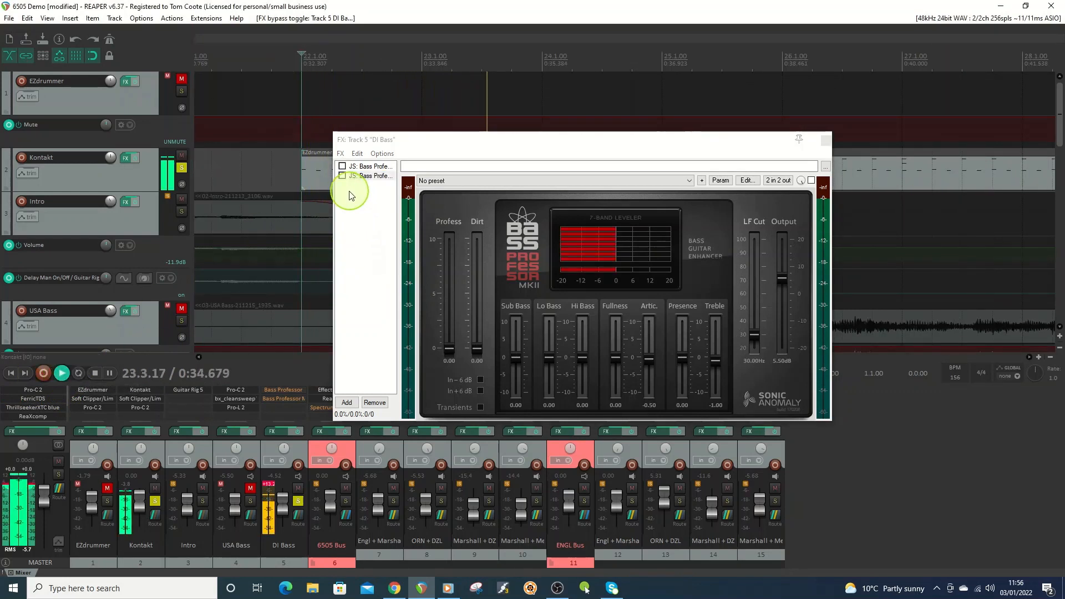
# Enable Bass Professor MKII during playback and set Profess to 6.00, Output to -1.50 dB and Dirt to 7.25.
pyautogui.click(342, 175)
pyautogui.moveTo(451, 351); pyautogui.dragTo(450, 283)
pyautogui.moveTo(783, 277); pyautogui.dragTo(786, 295)
pyautogui.moveTo(476, 347); pyautogui.dragTo(476, 269)
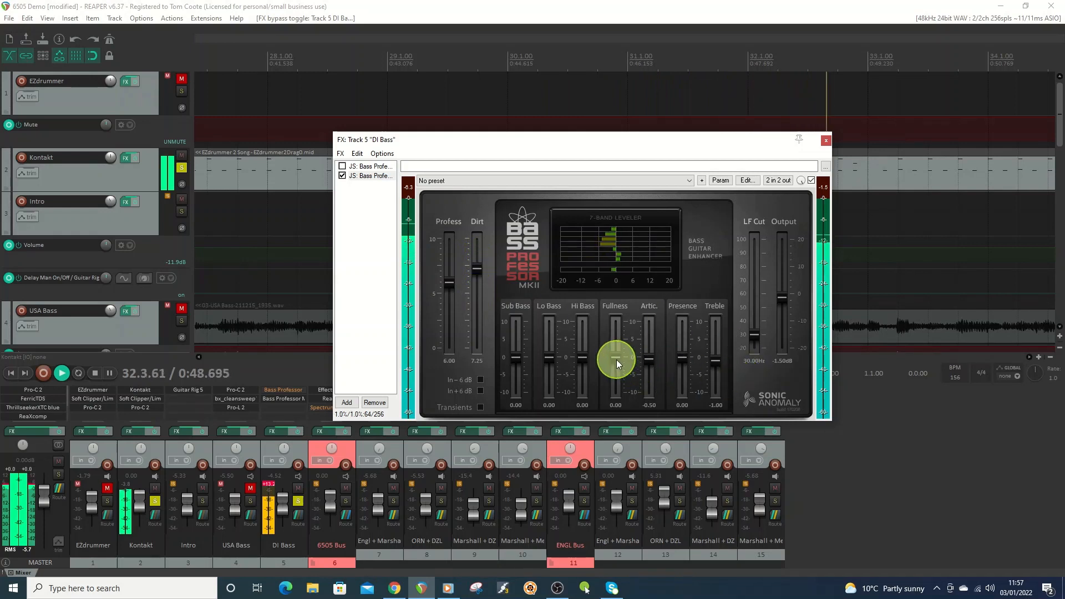
# Set the MKII's Fullness to 4.00, Presence to 1.50 and Output to -6.00 dB.
pyautogui.moveTo(617, 360); pyautogui.dragTo(615, 341)
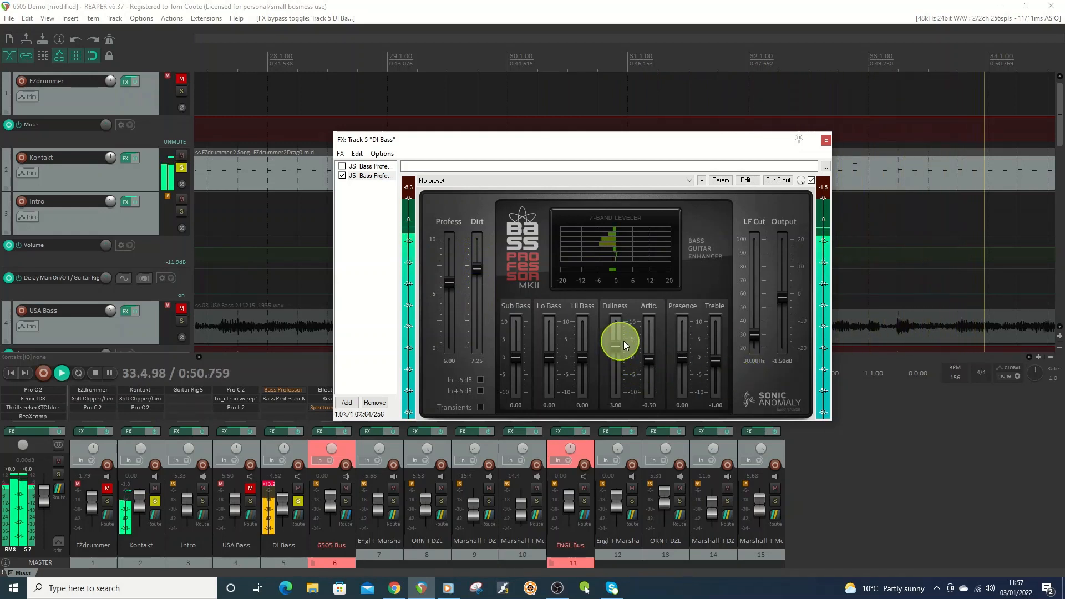
pyautogui.moveTo(782, 300); pyautogui.dragTo(783, 305)
pyautogui.moveTo(684, 358); pyautogui.dragTo(683, 338)
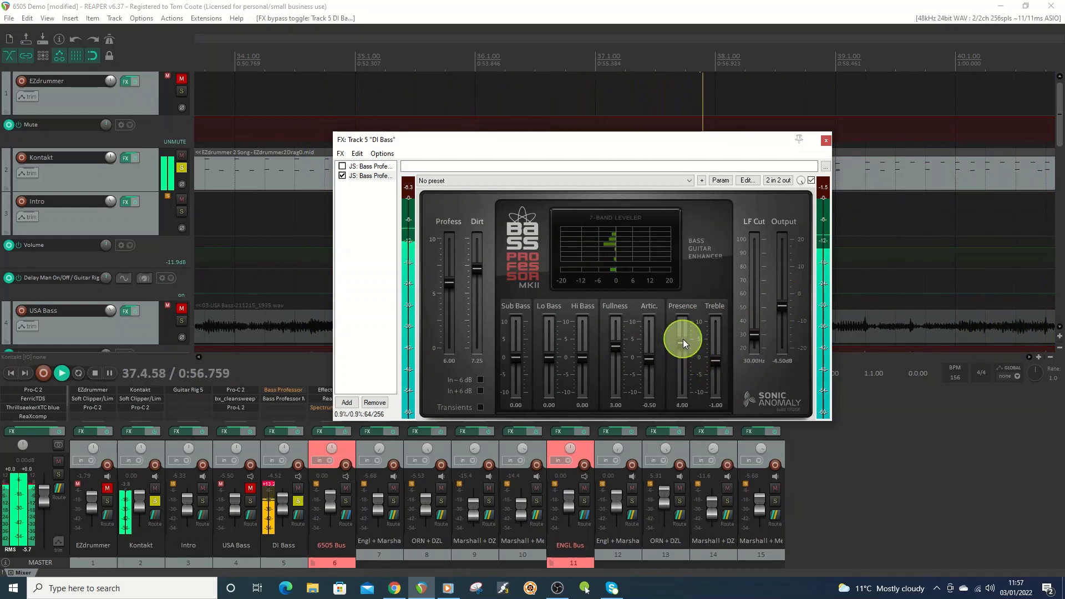
pyautogui.moveTo(617, 346); pyautogui.dragTo(615, 339)
pyautogui.moveTo(683, 344); pyautogui.dragTo(682, 352)
pyautogui.moveTo(782, 306)
pyautogui.mouseDown()
pyautogui.moveTo(788, 315)
pyautogui.moveTo(782, 307)
pyautogui.mouseUp()
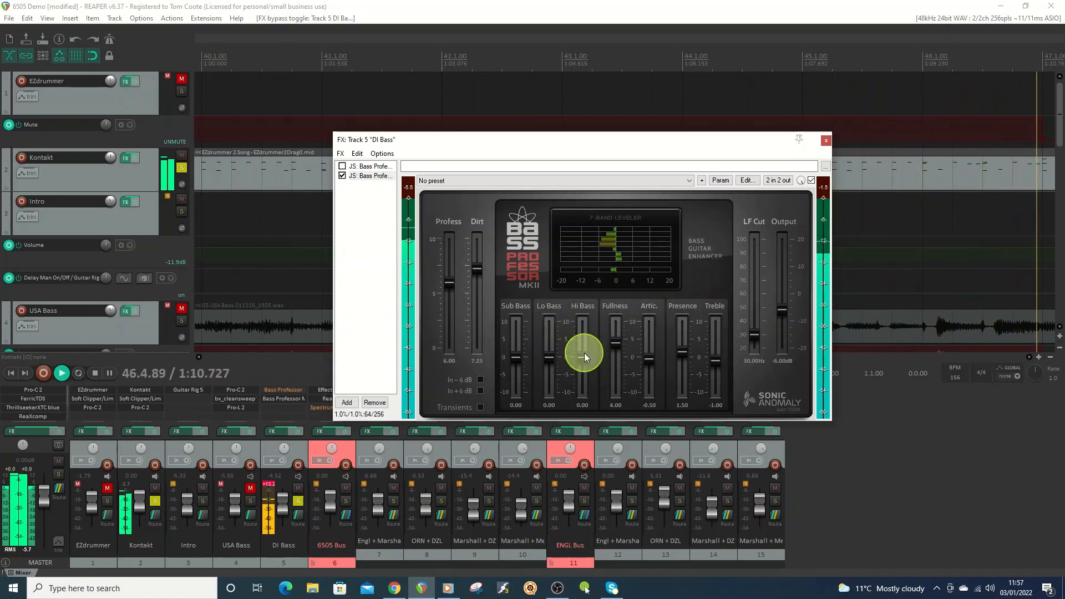
# Set Sub Bass to -3.00, Lo Bass -1.00, Hi Bass 2.00, Treble 0.50, Presence 2.50, Dirt 7.75 and Profess 7.50, and stop playback.
pyautogui.moveTo(583, 353); pyautogui.dragTo(515, 367)
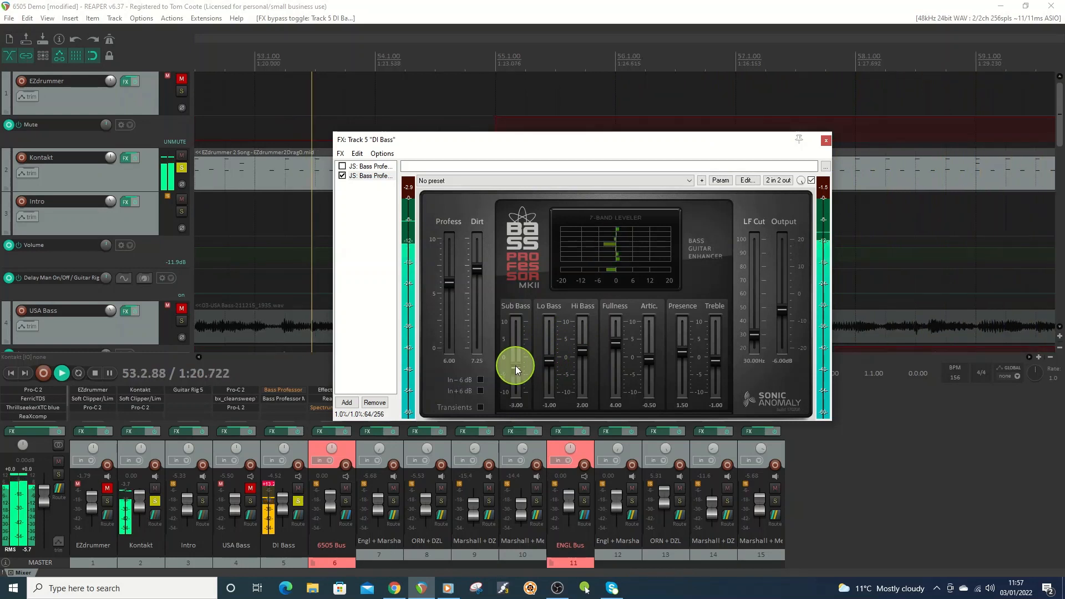
pyautogui.moveTo(718, 354); pyautogui.dragTo(684, 344)
pyautogui.moveTo(478, 288); pyautogui.dragTo(478, 257)
pyautogui.moveTo(452, 279); pyautogui.dragTo(451, 266)
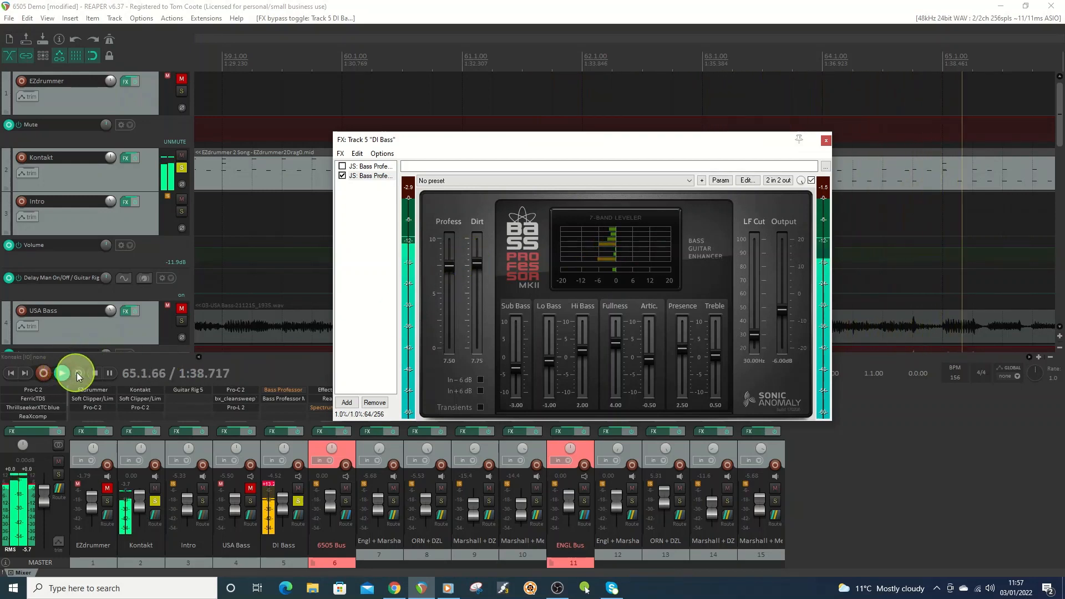
pyautogui.click(93, 373)
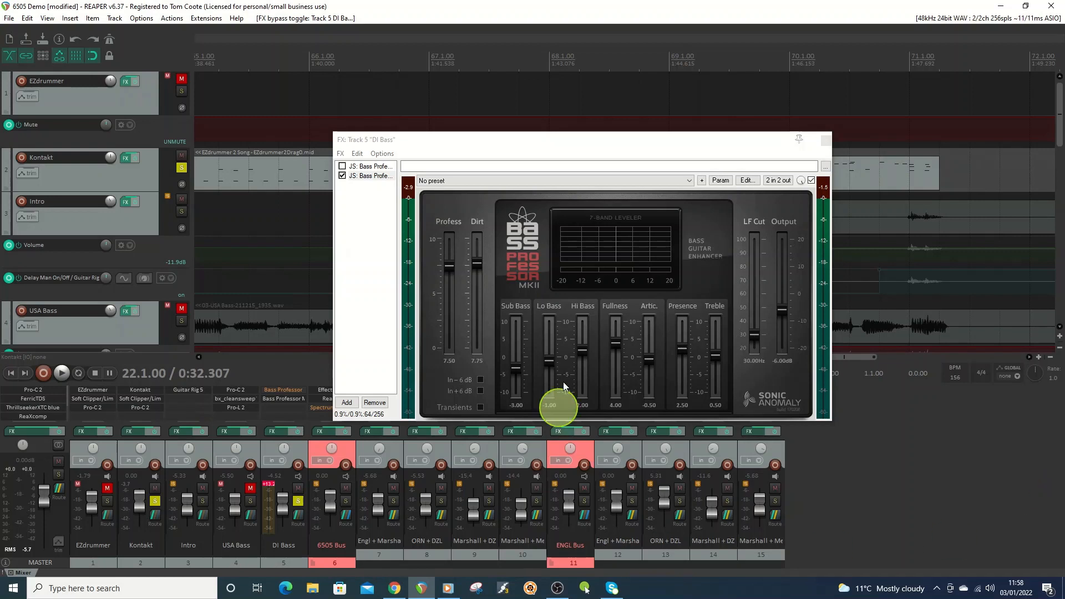
# Compare the controls of the original and MKII Bass Professor, and close the DI Bass effects chain.
pyautogui.click(637, 317)
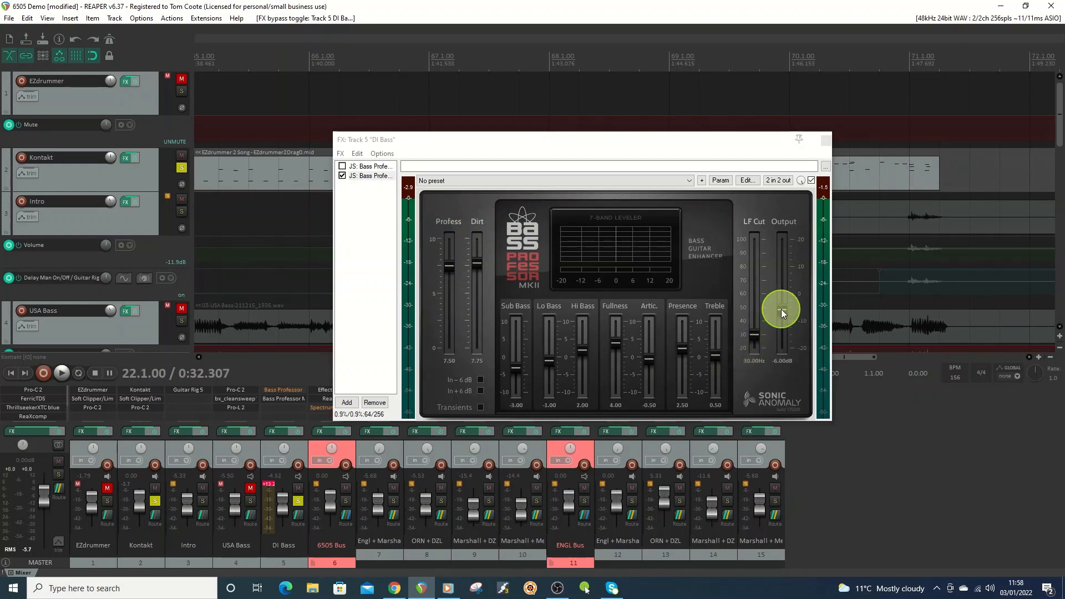
pyautogui.click(361, 168)
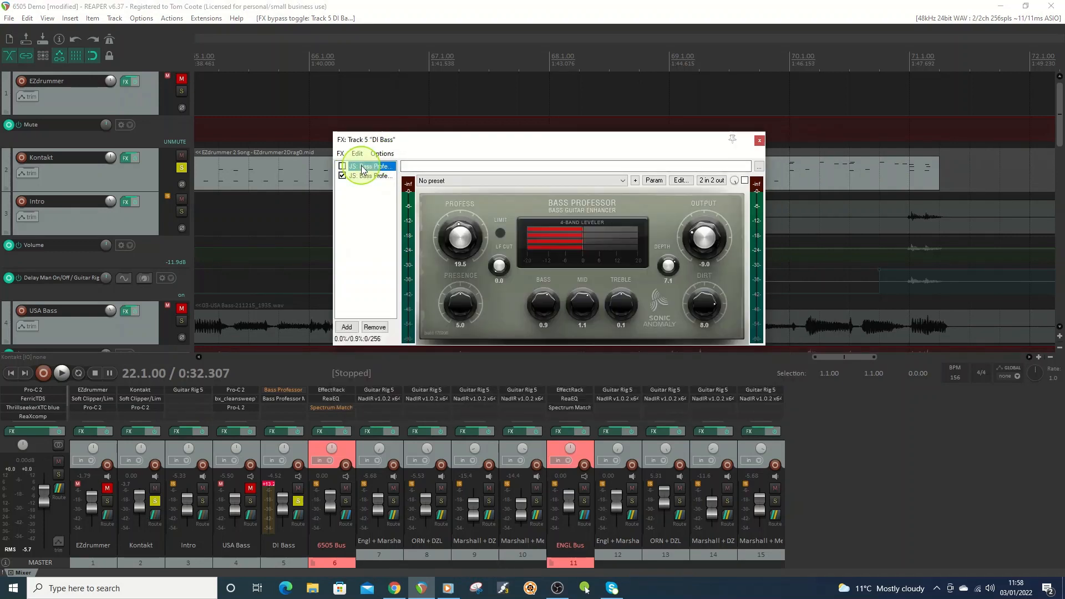
pyautogui.click(469, 245)
pyautogui.click(464, 307)
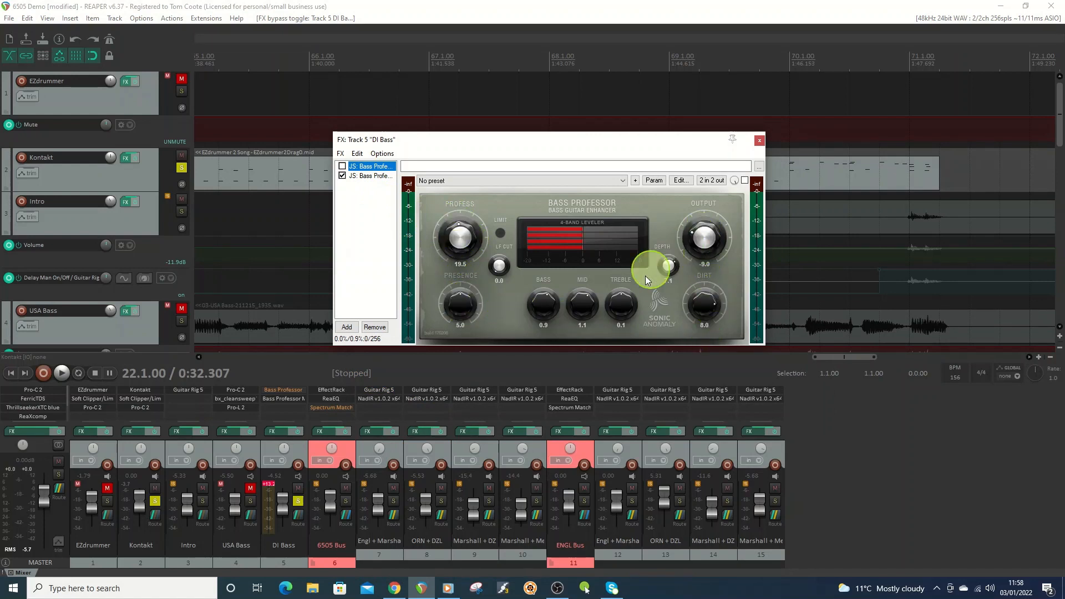
pyautogui.click(366, 177)
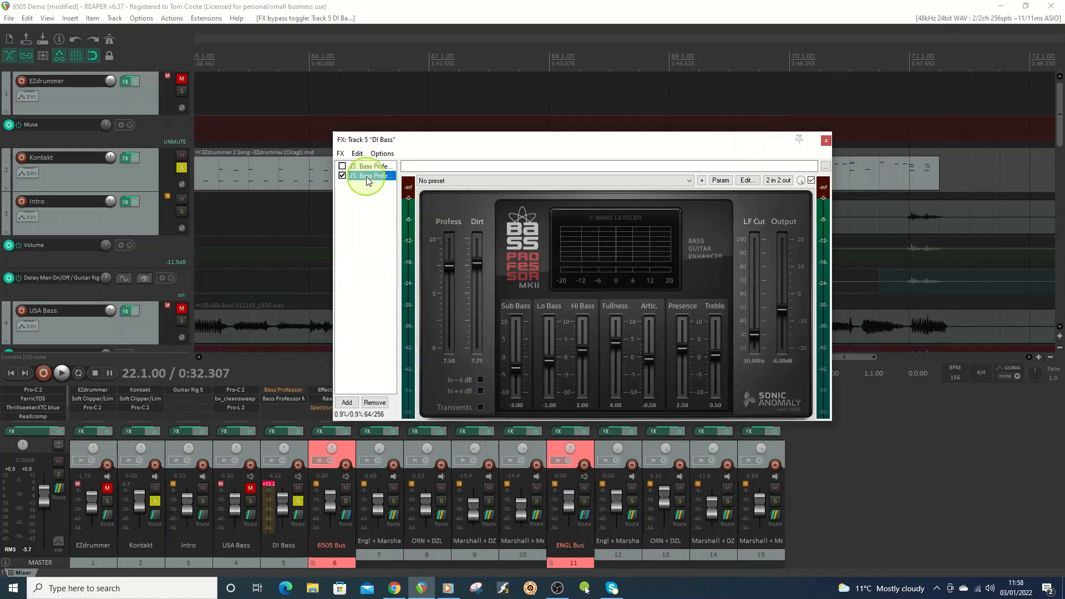
pyautogui.click(624, 329)
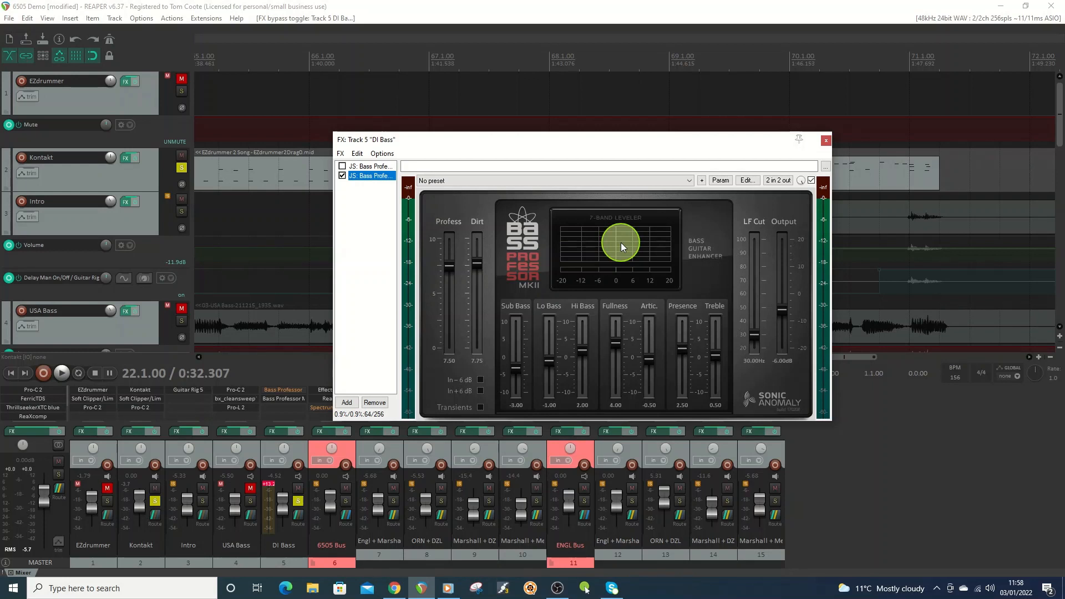
pyautogui.click(825, 142)
# Open the Master Track effects chain, raise RCInflator's Effect amount to about 63%, and close the chain.
pyautogui.moveTo(1064, 136); pyautogui.dragTo(1063, 313)
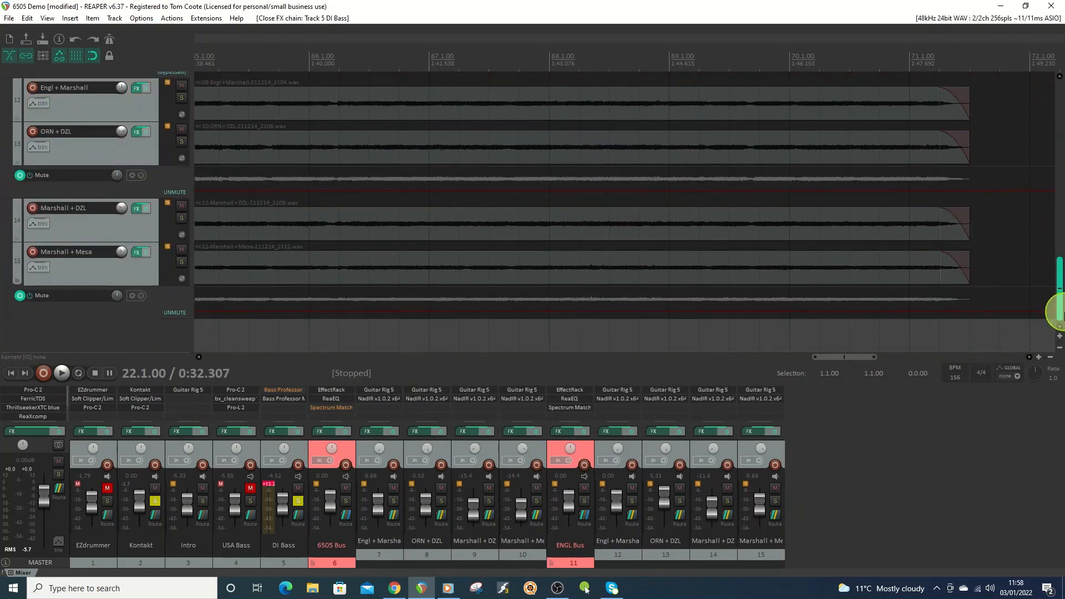
pyautogui.click(33, 431)
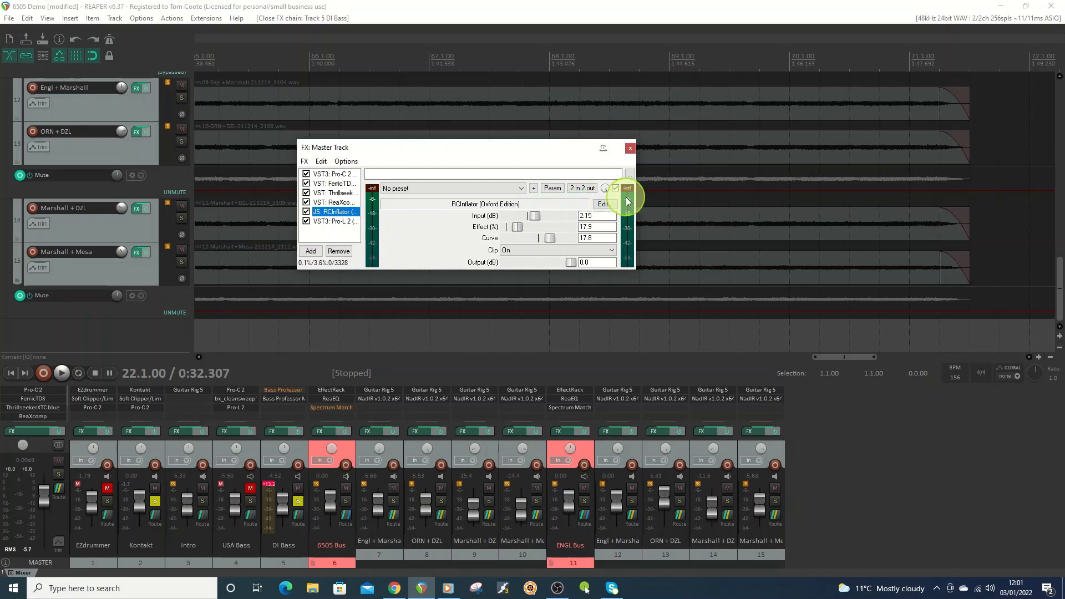
pyautogui.moveTo(517, 227); pyautogui.dragTo(545, 226)
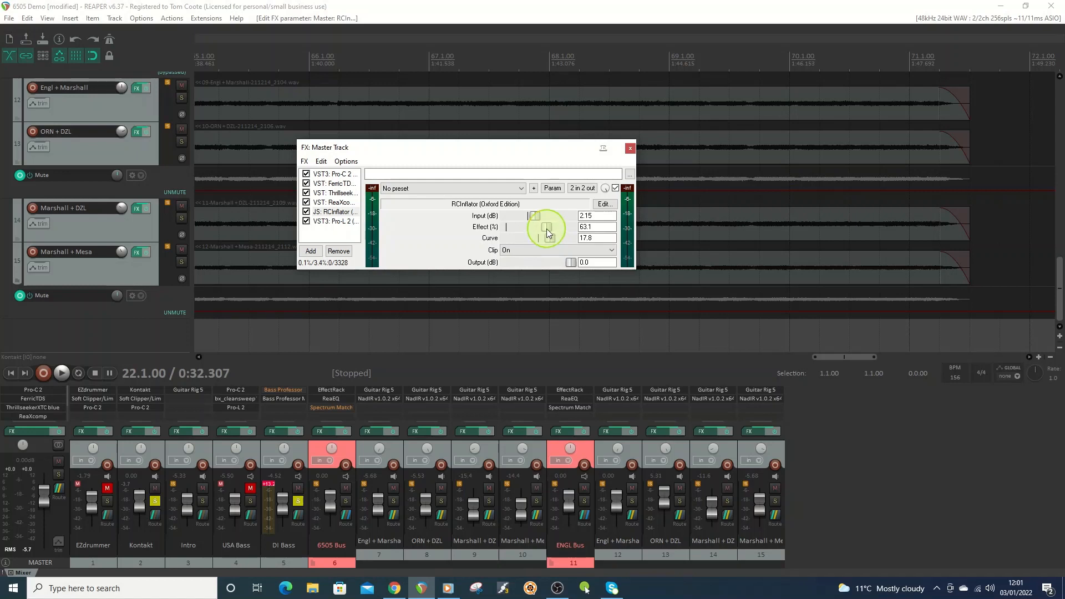
pyautogui.moveTo(547, 228); pyautogui.dragTo(548, 229)
pyautogui.moveTo(547, 228); pyautogui.dragTo(545, 228)
pyautogui.click(630, 148)
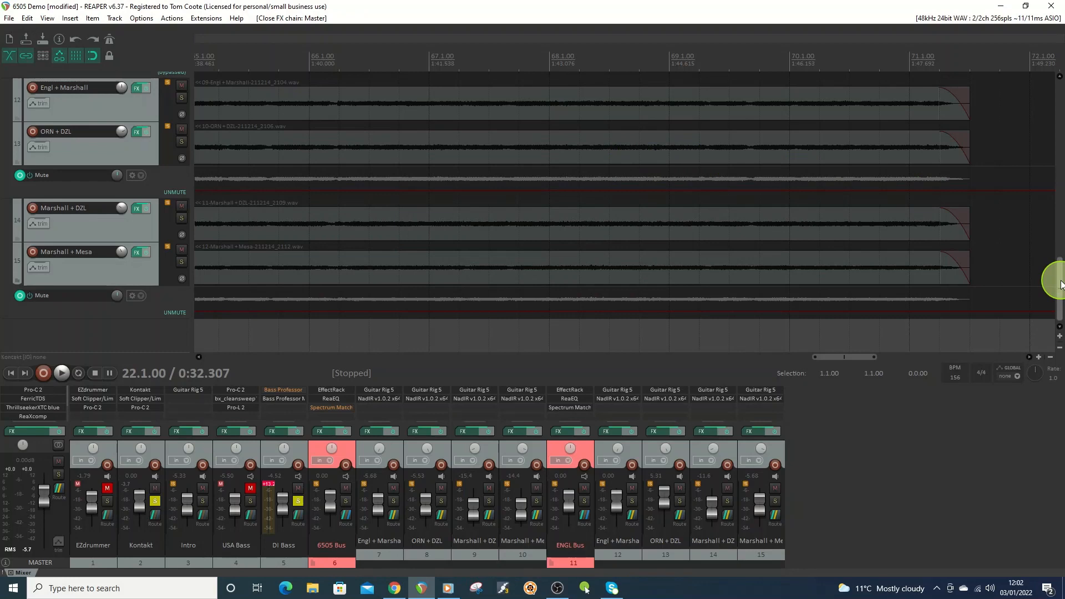
# Open the EZdrummer track's effects chain, examine the Soft Clipper/Limiter's Boost and Output Brickwall controls, and close the chain.
pyautogui.moveTo(1061, 284); pyautogui.dragTo(1061, 107)
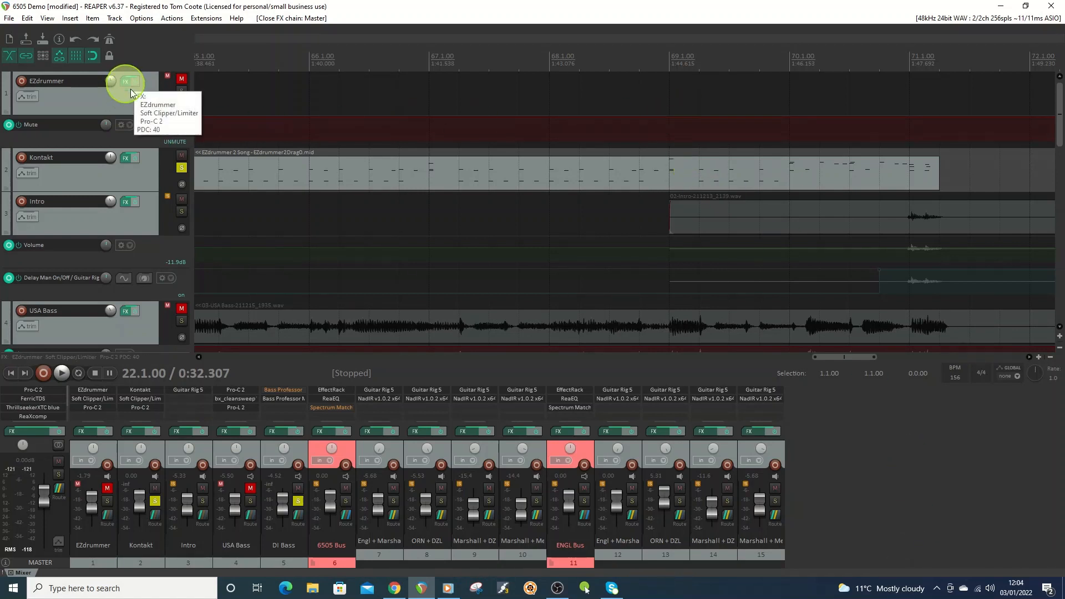
pyautogui.press('f')
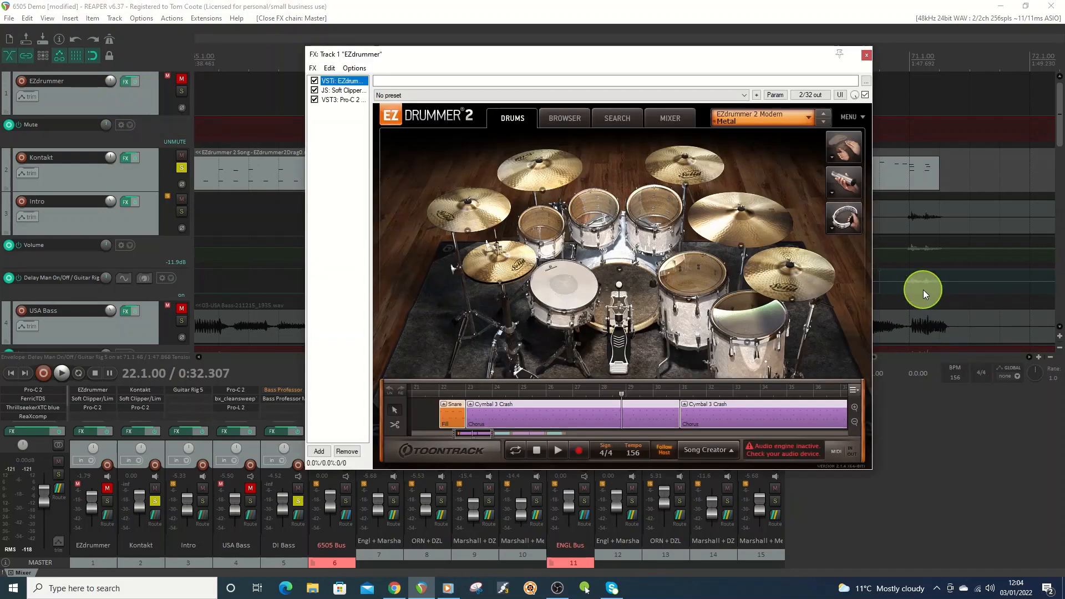
pyautogui.click(336, 90)
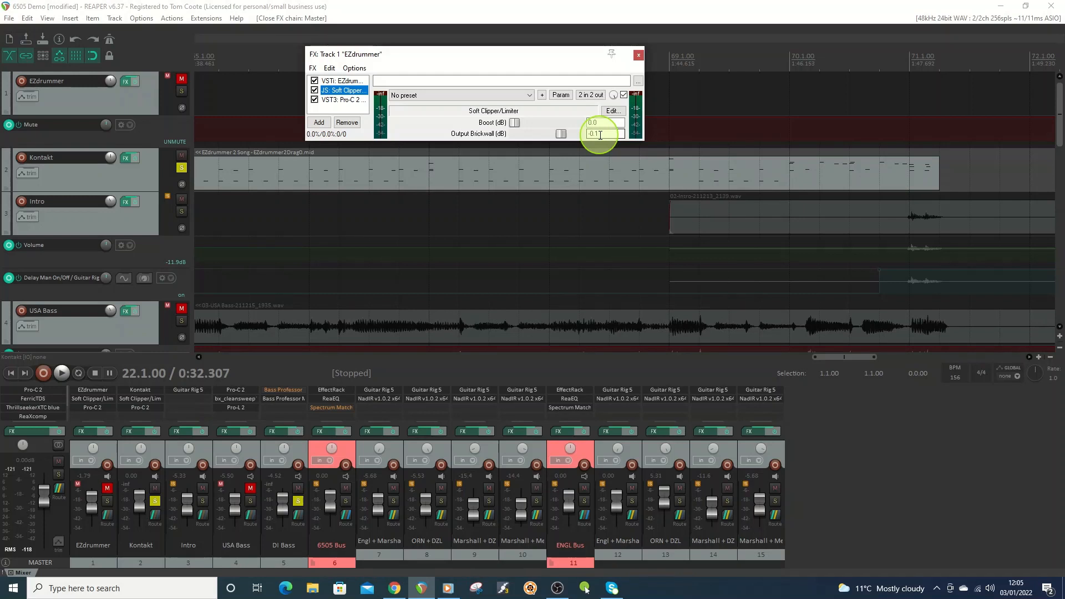
pyautogui.click(639, 55)
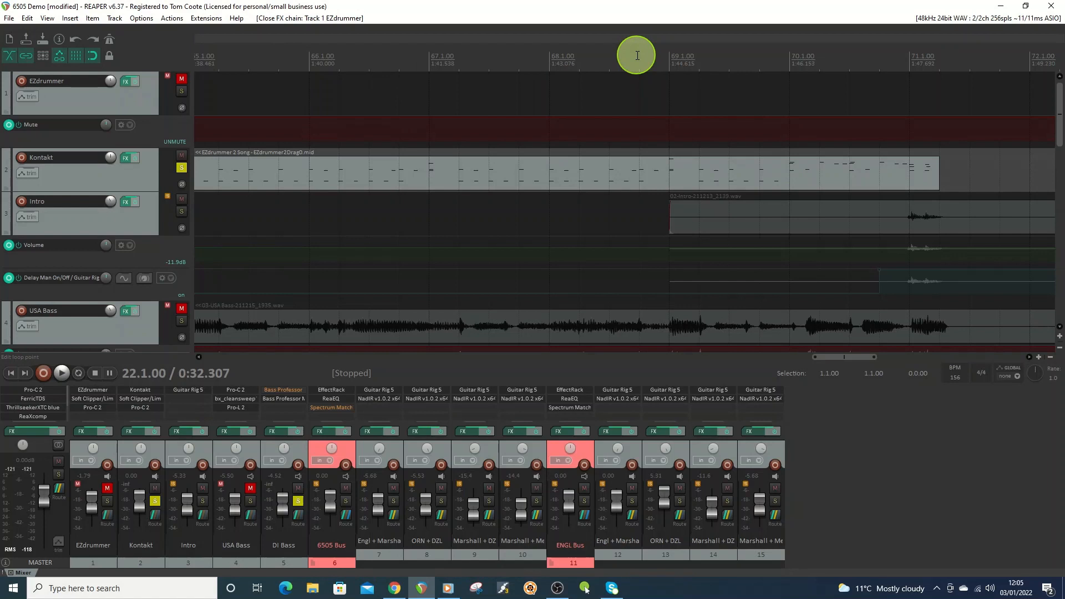
# Open the DI Bass effects chain and add the JS 3-Band Splitter after Bass Professor MKII.
pyautogui.moveTo(1059, 133); pyautogui.dragTo(1060, 170)
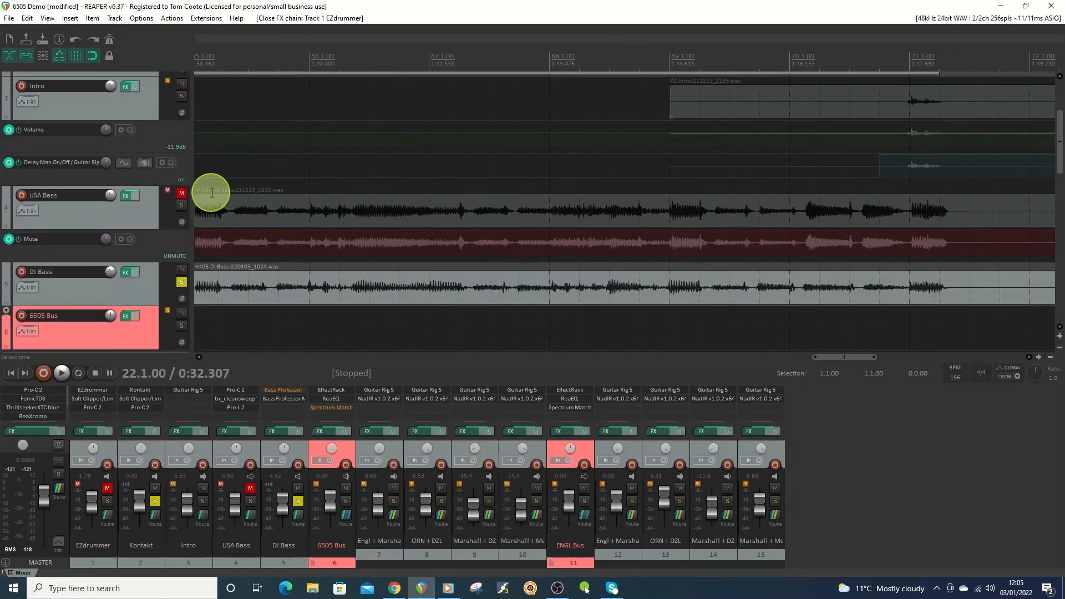
pyautogui.click(127, 275)
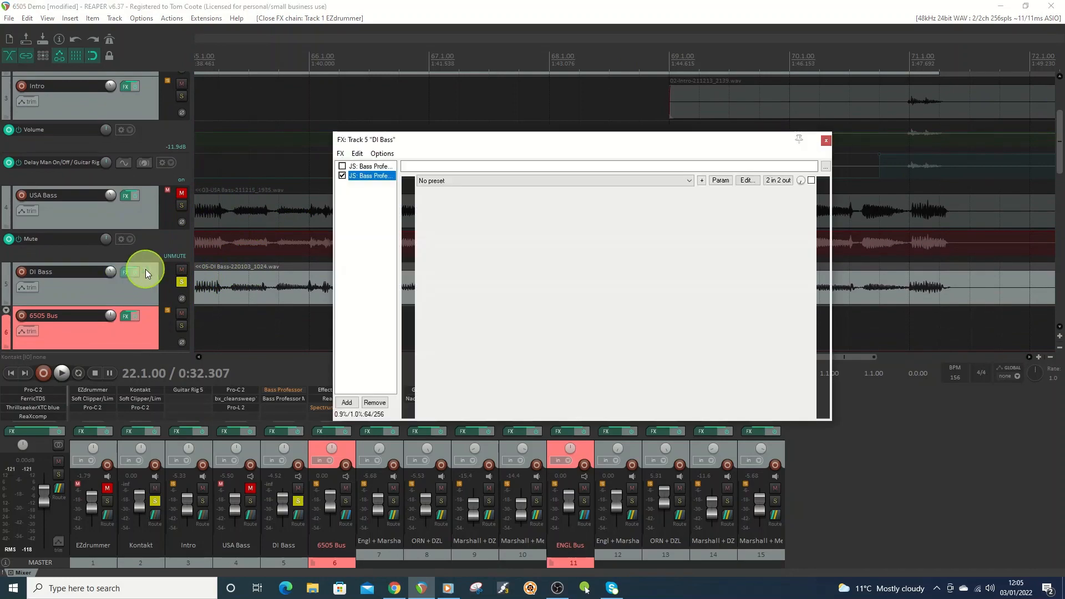
pyautogui.moveTo(614, 143); pyautogui.dragTo(637, 107)
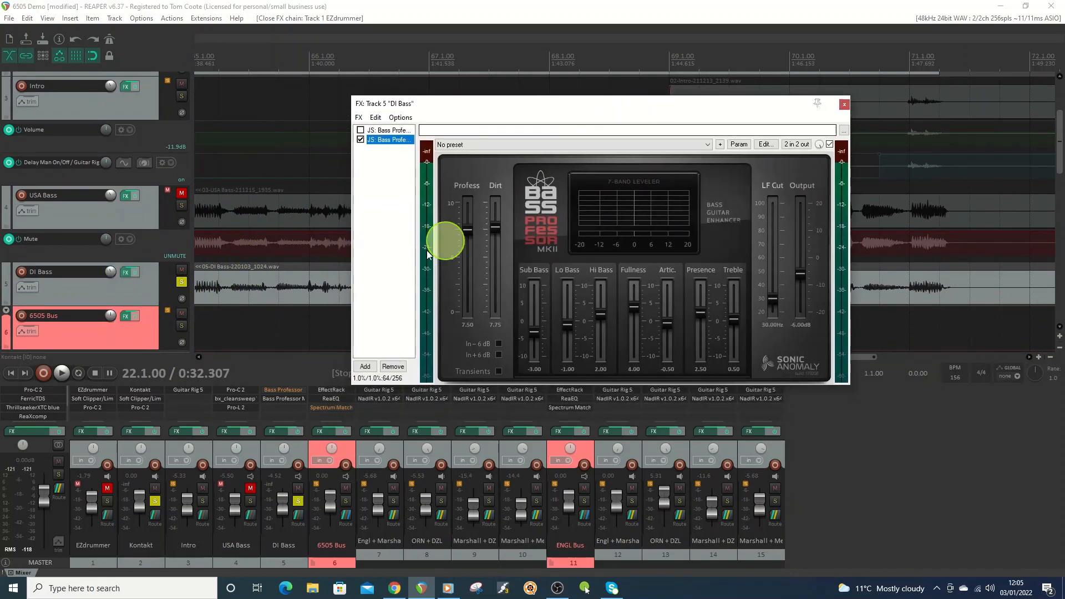
pyautogui.click(370, 365)
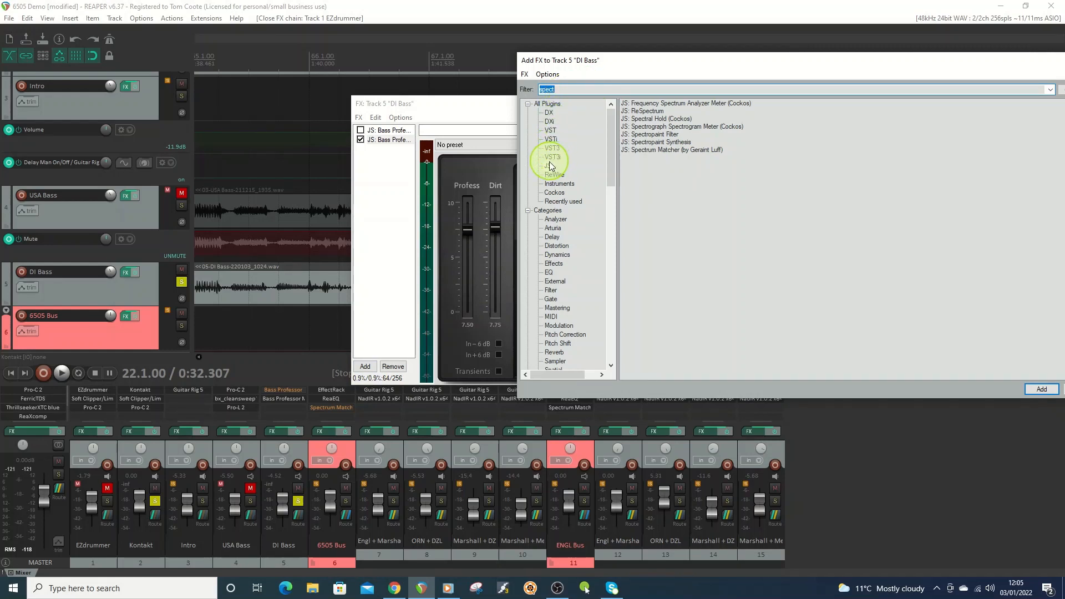
pyautogui.moveTo(556, 90); pyautogui.dragTo(532, 91)
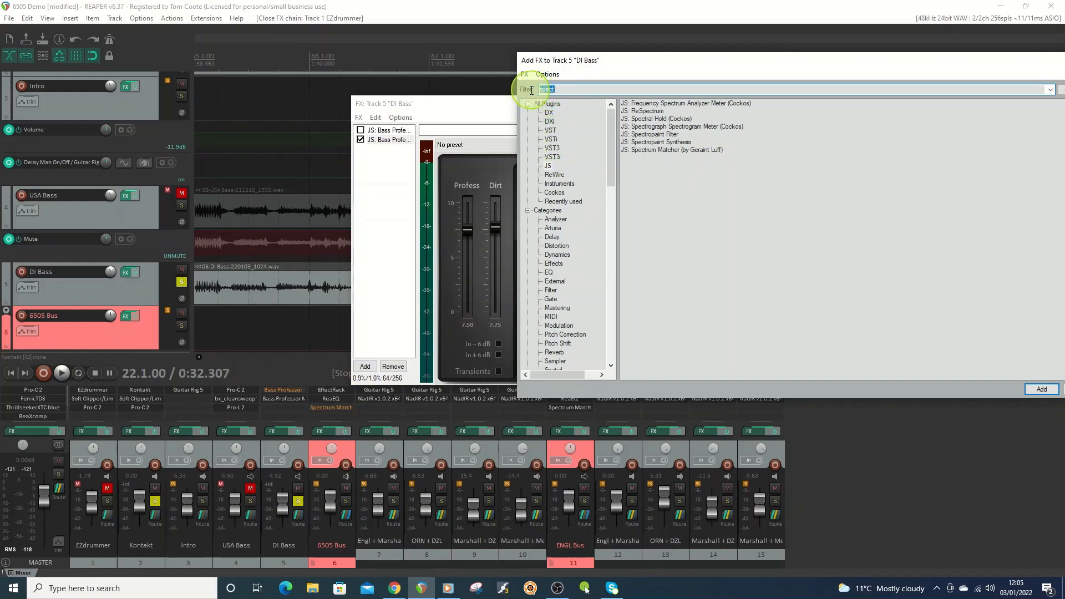
pyautogui.write('3')
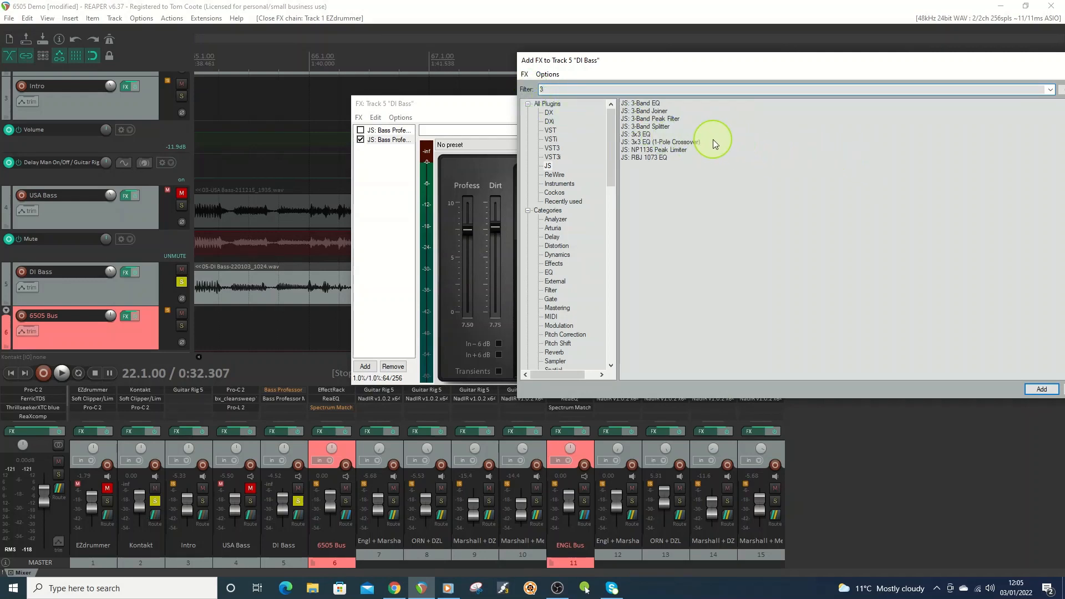
pyautogui.doubleClick(650, 127)
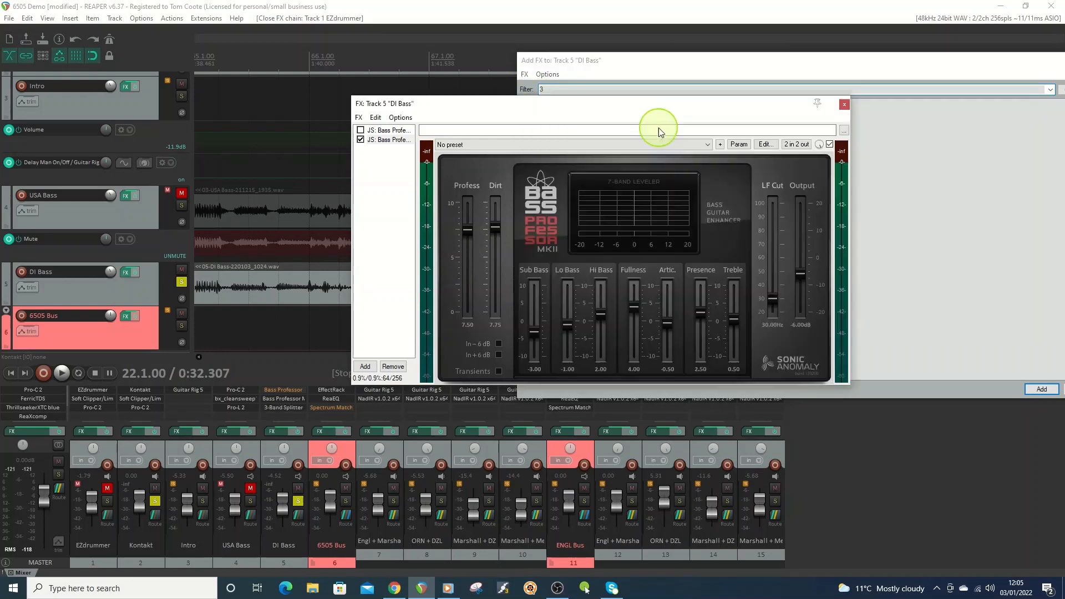
pyautogui.moveTo(690, 190); pyautogui.dragTo(807, 274)
pyautogui.click(391, 193)
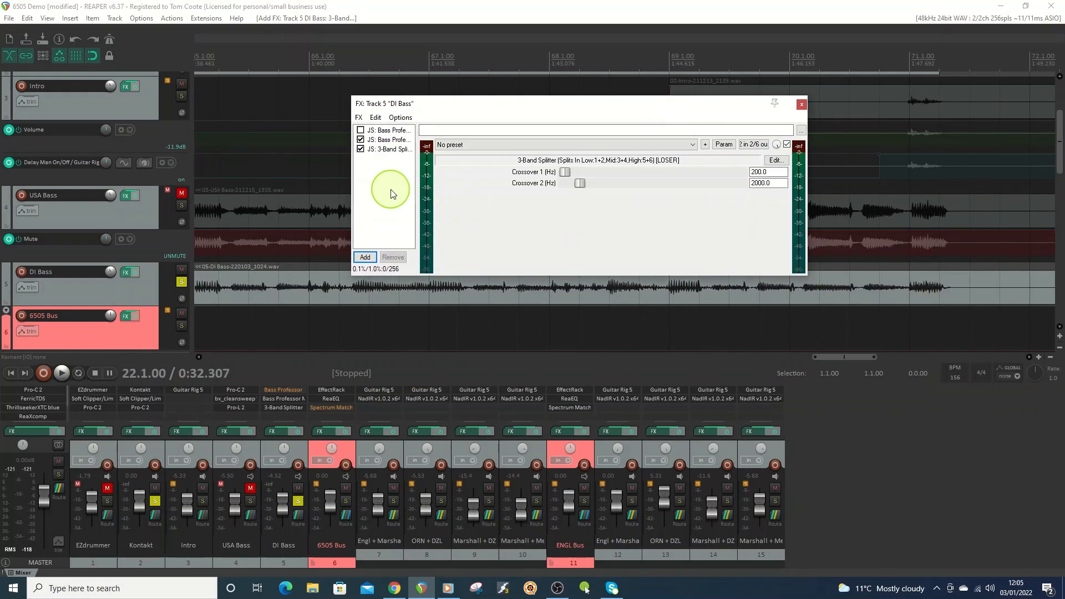
# Add the JS 3-Band Joiner after the splitter and compare its band levels with the splitter's crossover controls.
pyautogui.click(369, 259)
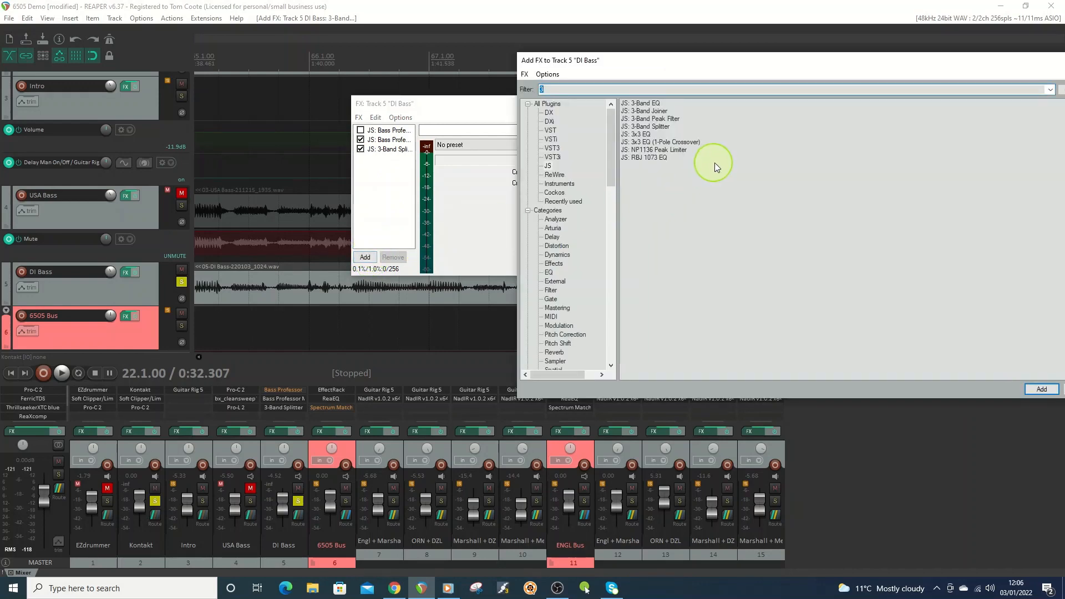
pyautogui.doubleClick(651, 112)
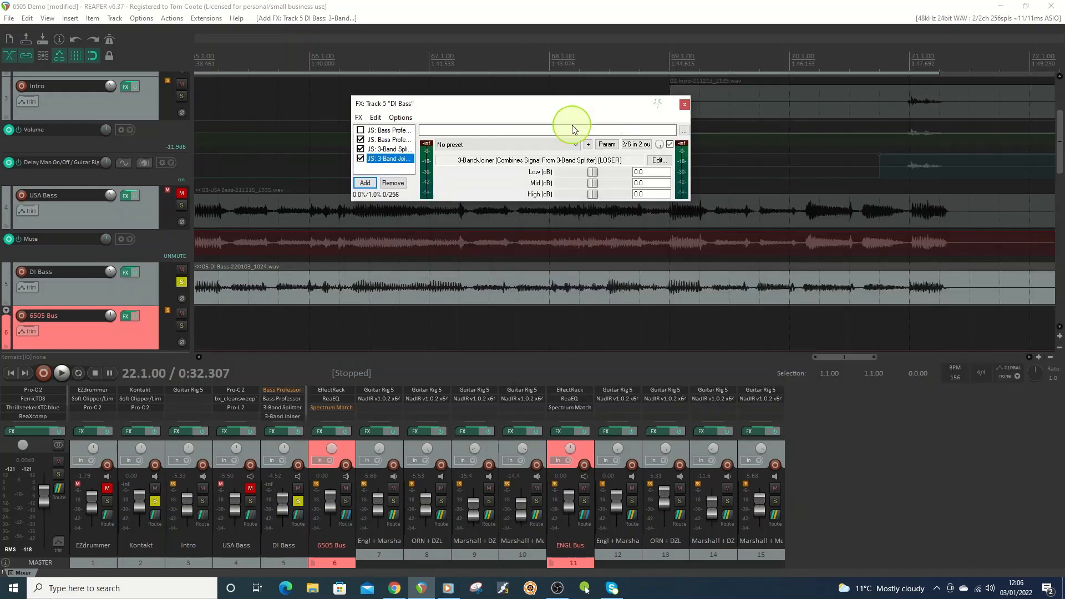
pyautogui.click(391, 150)
pyautogui.moveTo(564, 107); pyautogui.dragTo(520, 116)
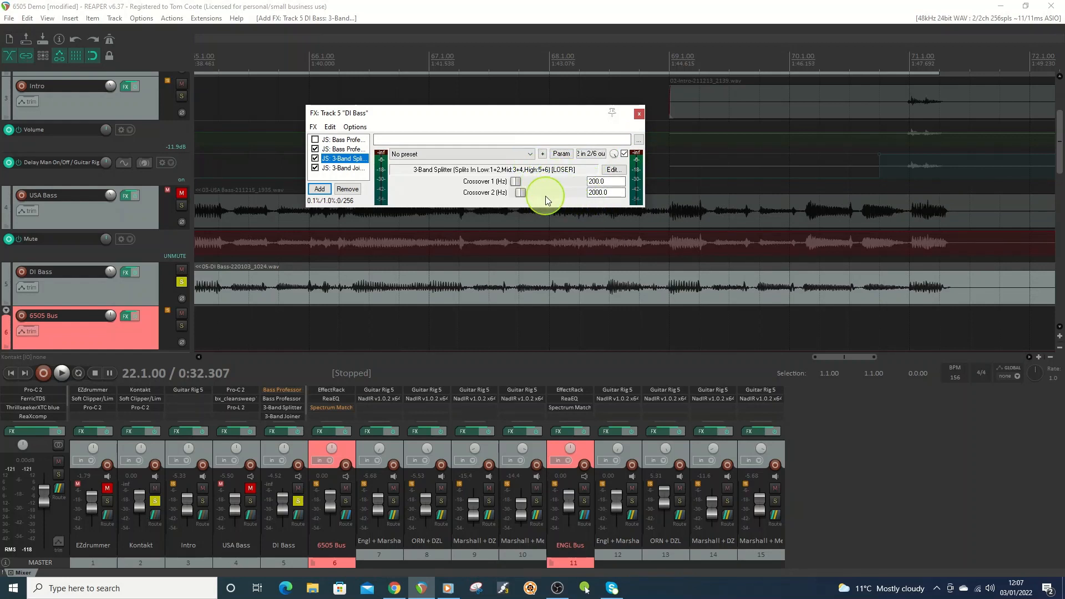
pyautogui.click(349, 168)
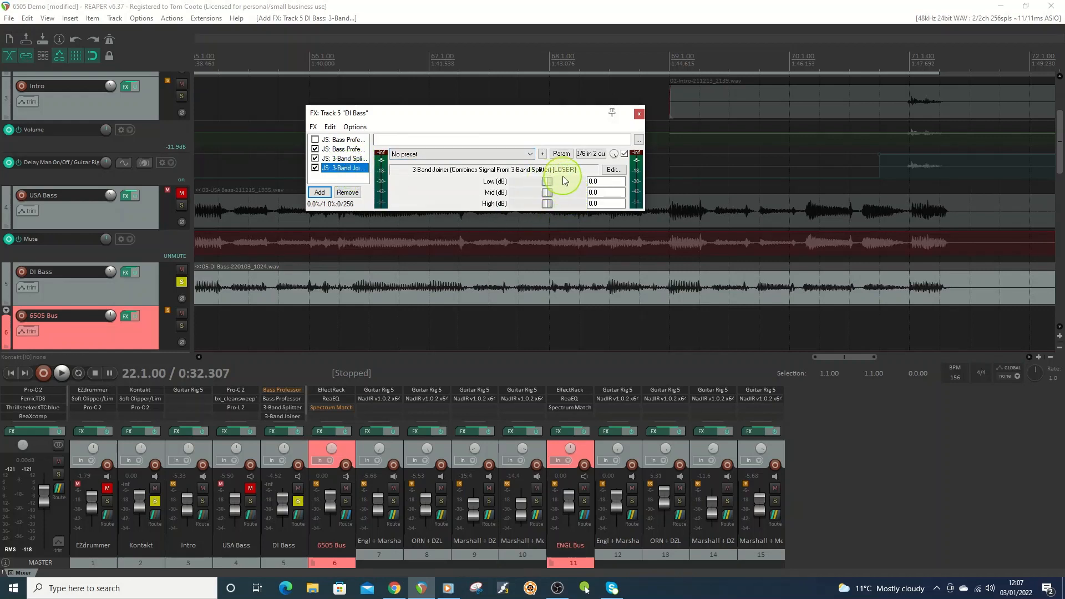
pyautogui.click(352, 160)
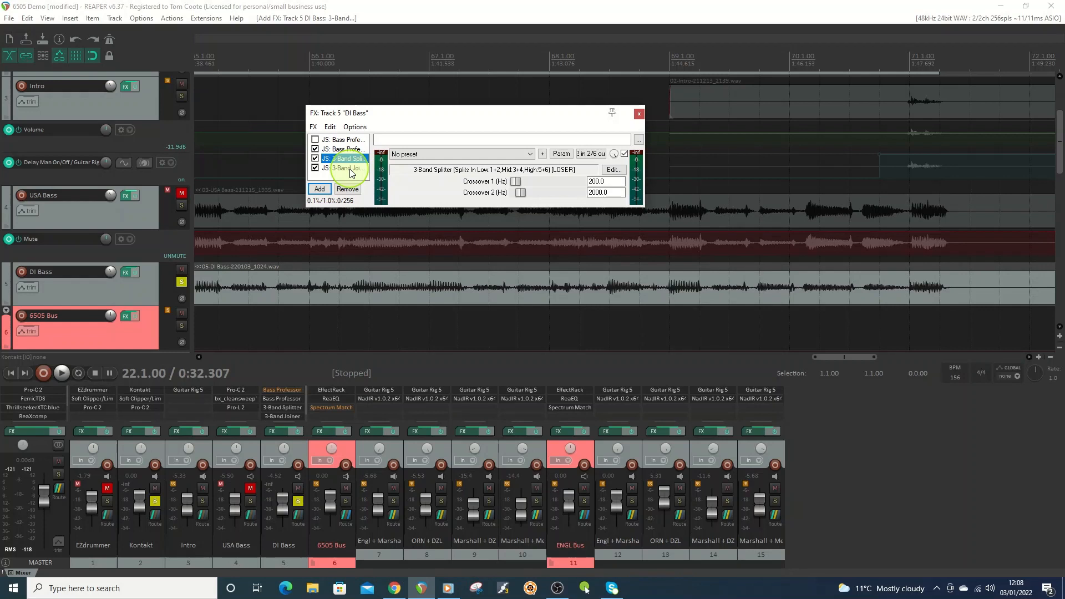
# Add the JS Volume and JS Volume Adjustment plugins to the end of the DI Bass effects chain.
pyautogui.click(320, 190)
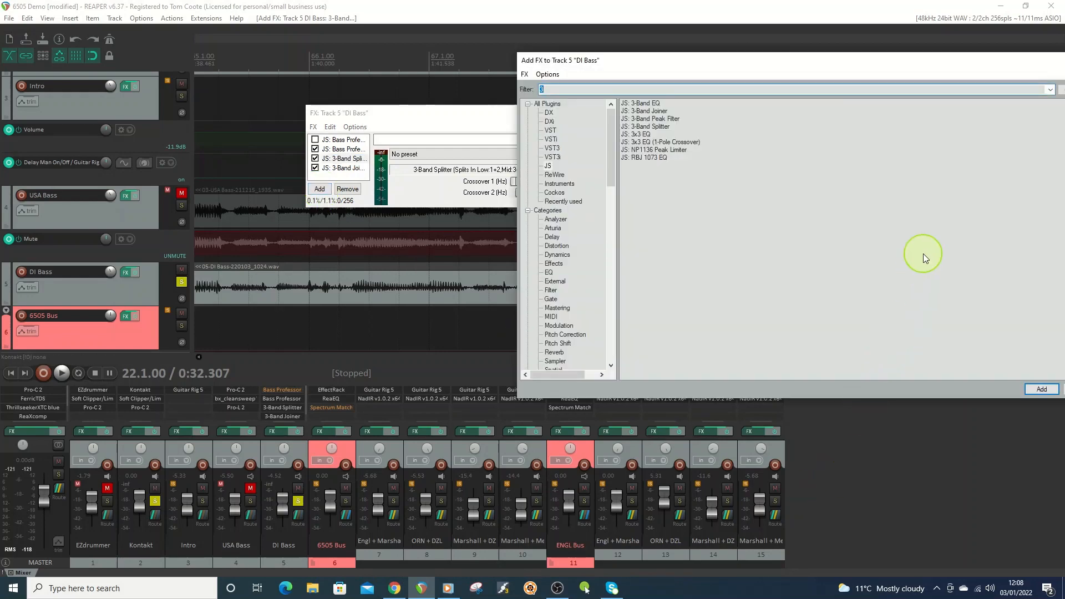
pyautogui.write('v')
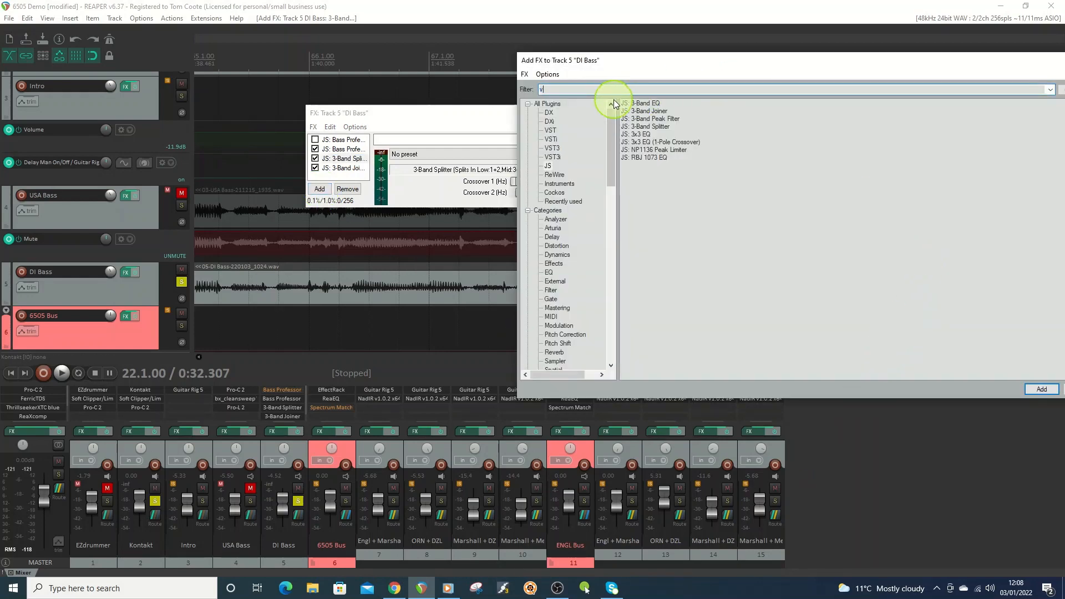
pyautogui.write('ol')
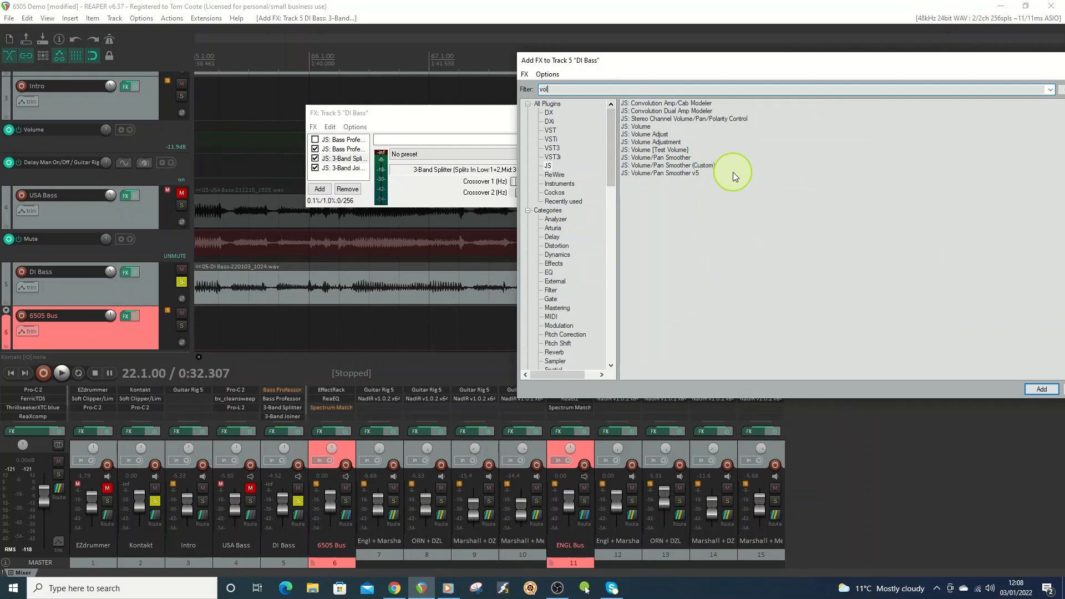
pyautogui.doubleClick(639, 131)
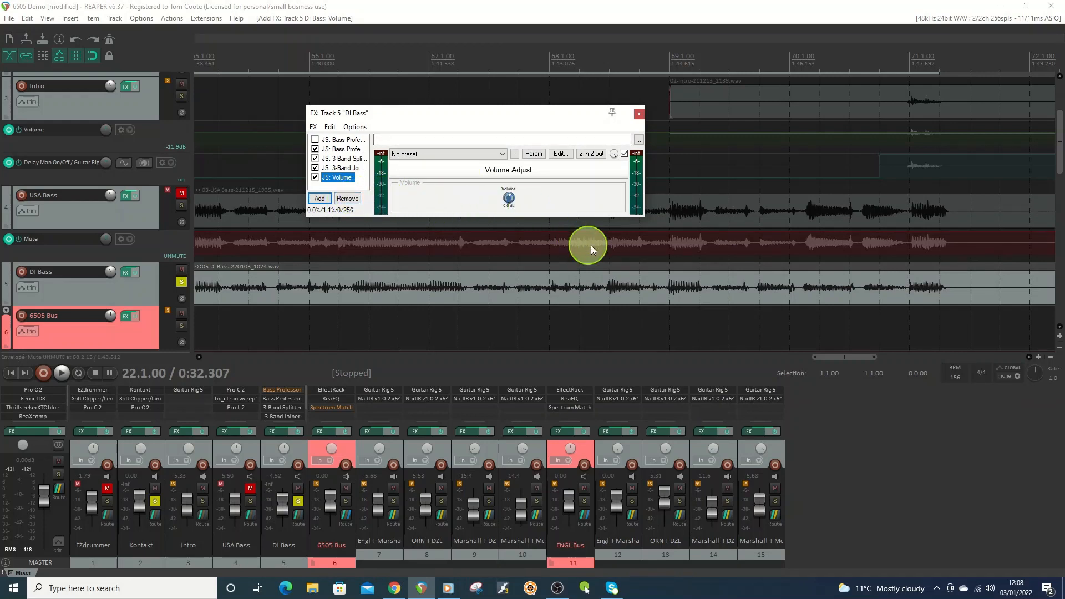
pyautogui.moveTo(642, 215); pyautogui.dragTo(647, 271)
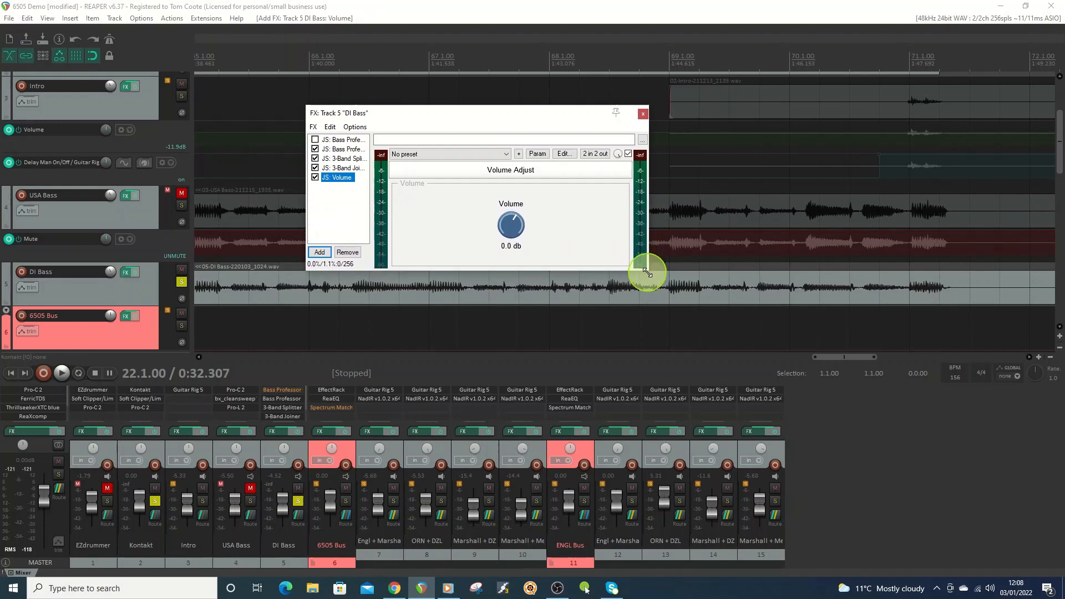
pyautogui.click(321, 254)
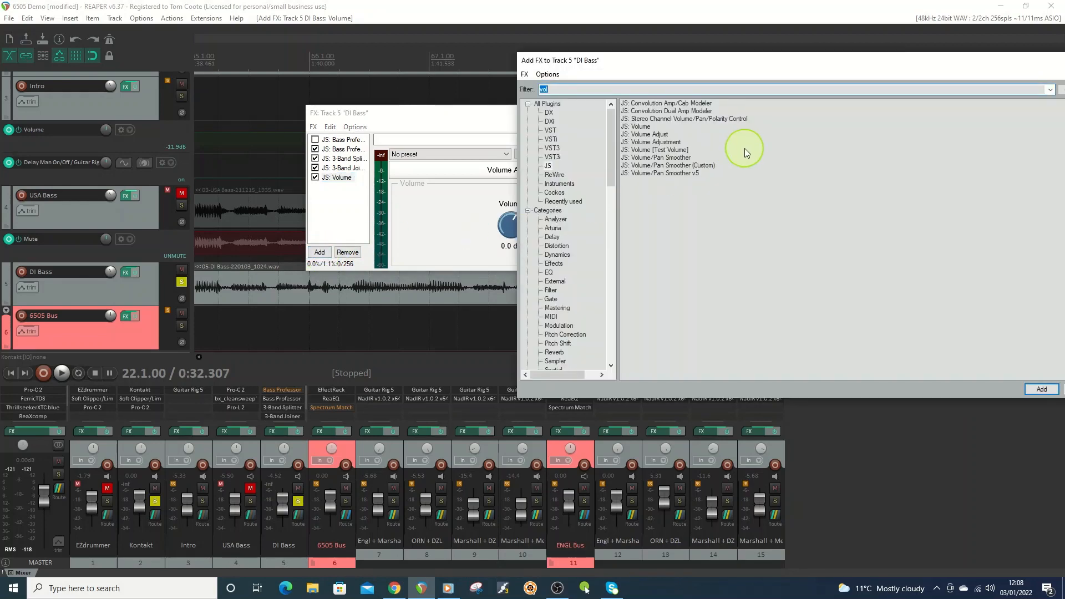
pyautogui.doubleClick(674, 142)
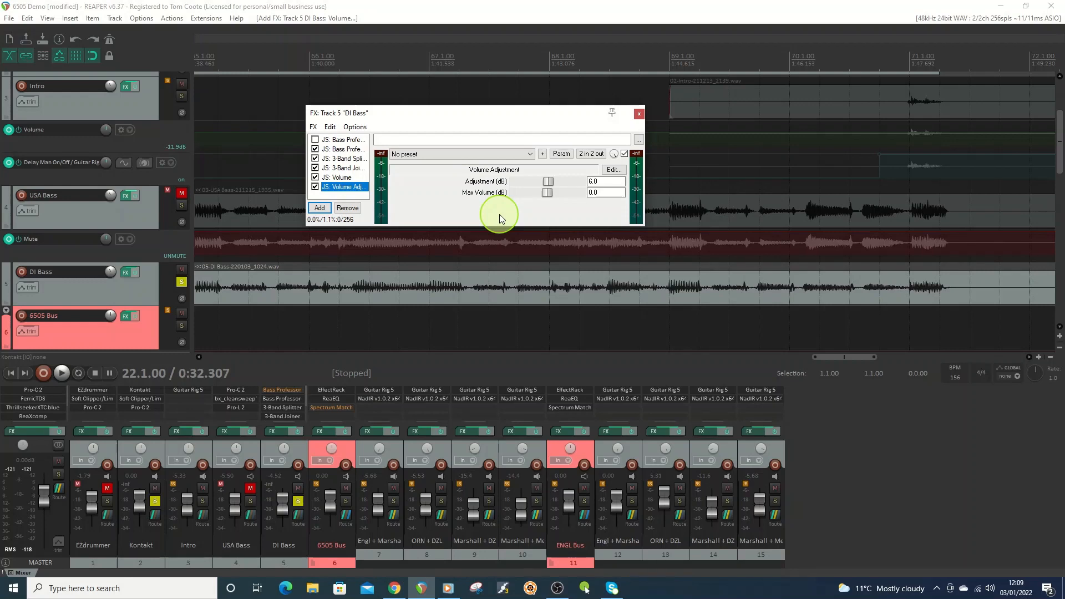
# Inspect the Volume Adjustment plugin's source code, view the Volume plugin's knob interface, and close the effects chain.
pyautogui.click(613, 170)
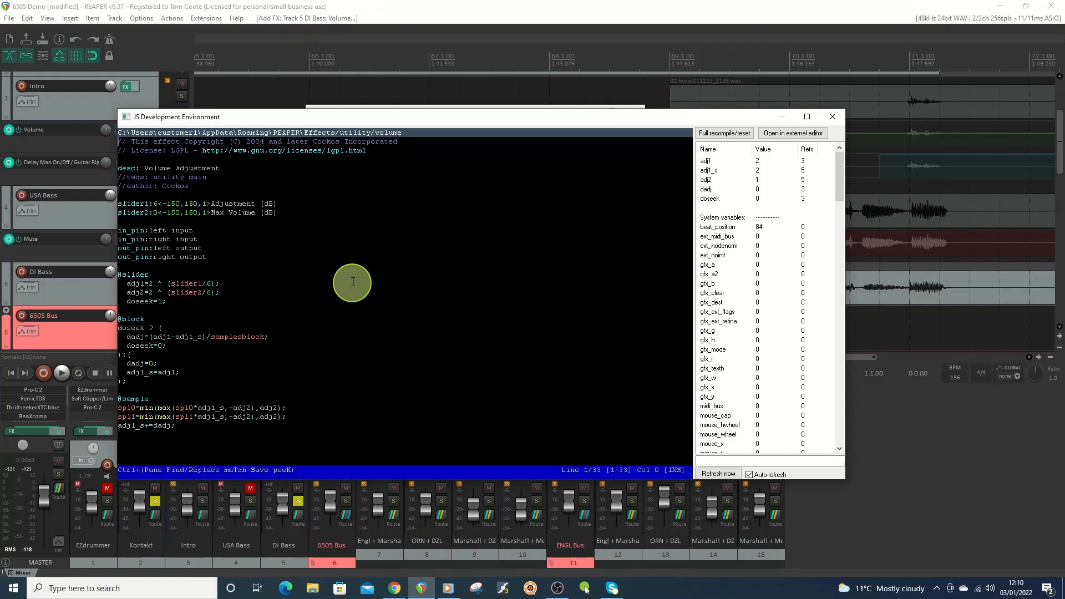
pyautogui.click(835, 116)
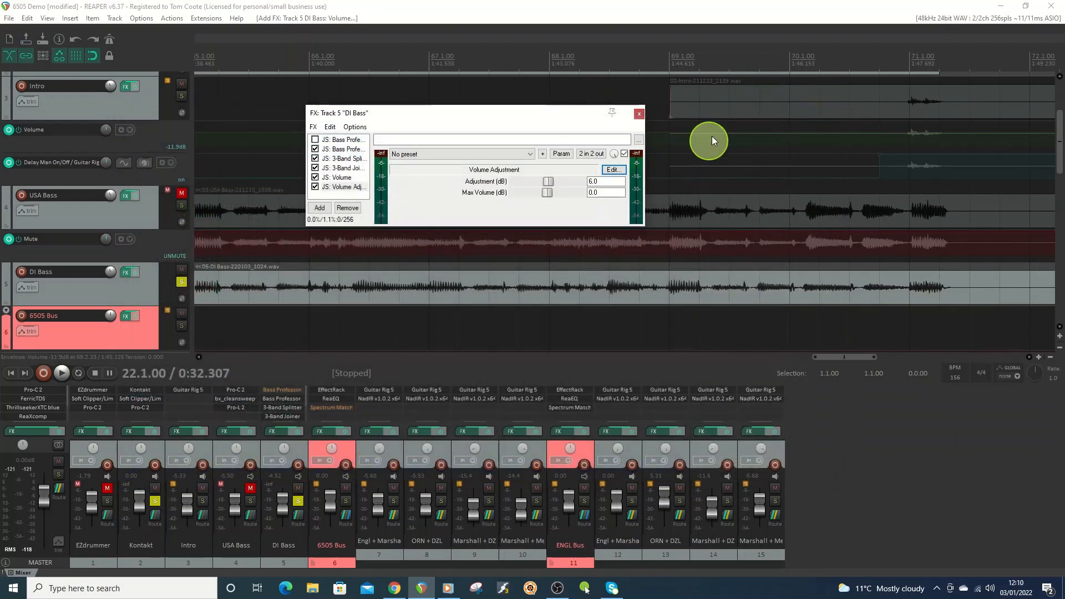
pyautogui.click(337, 177)
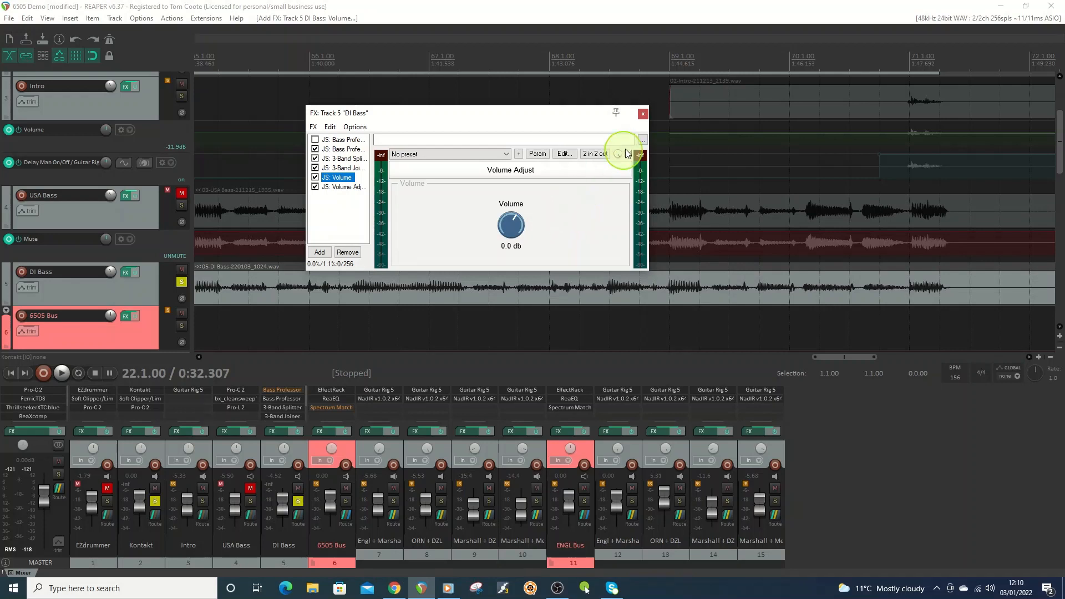
pyautogui.click(643, 114)
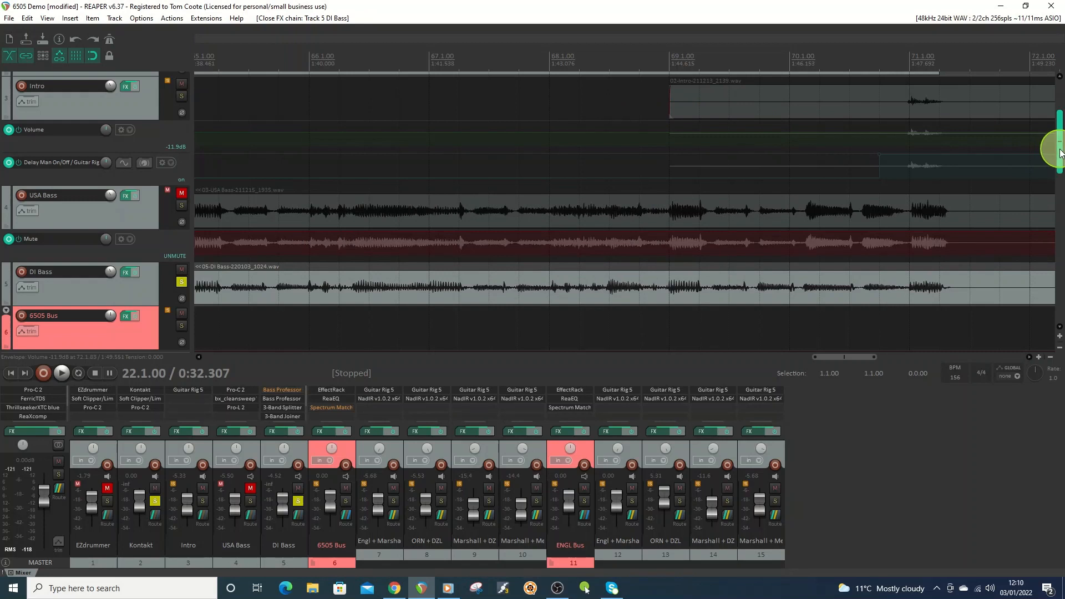
# Reopen the DI Bass effects chain and bypass the 3-Band Splitter, 3-Band Joiner, Volume and Volume Adjustment plugins.
pyautogui.moveTo(1061, 149); pyautogui.dragTo(1060, 159)
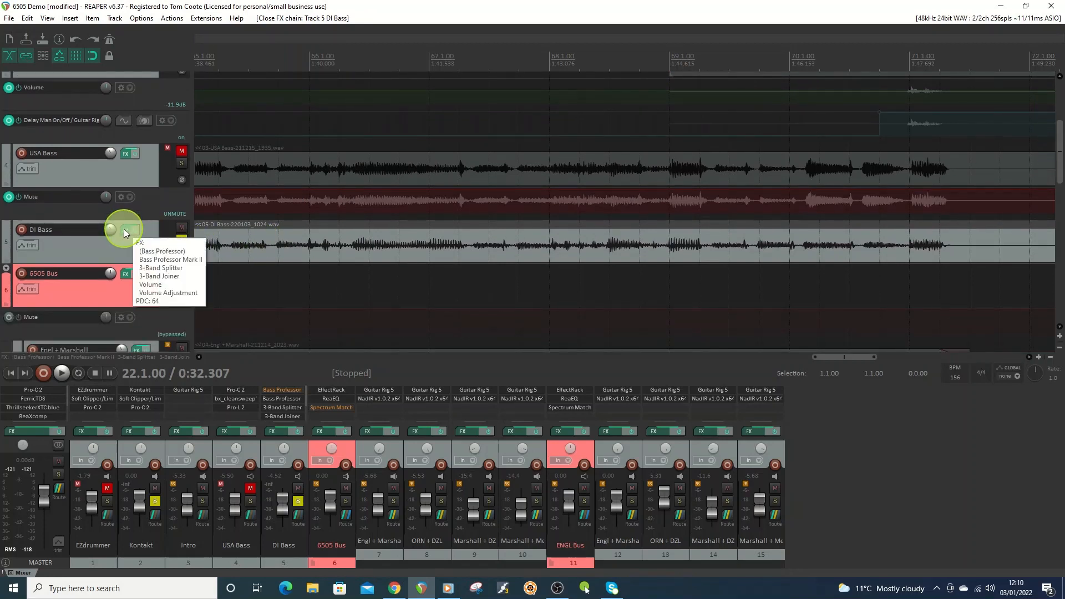
pyautogui.moveTo(1060, 153)
pyautogui.mouseDown()
pyautogui.moveTo(1060, 108)
pyautogui.moveTo(1060, 159)
pyautogui.mouseUp()
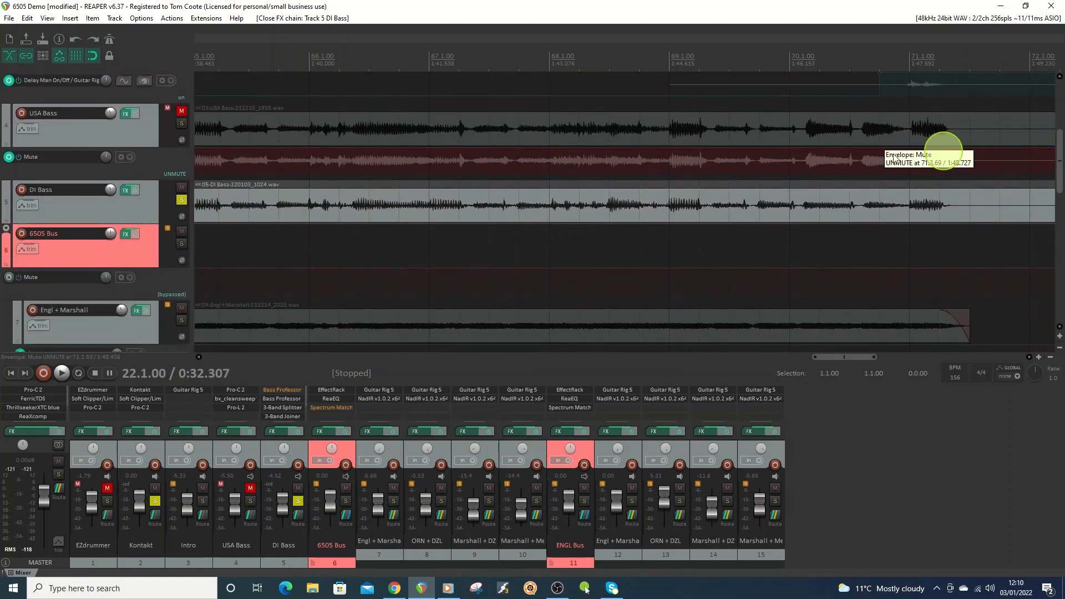
pyautogui.click(125, 190)
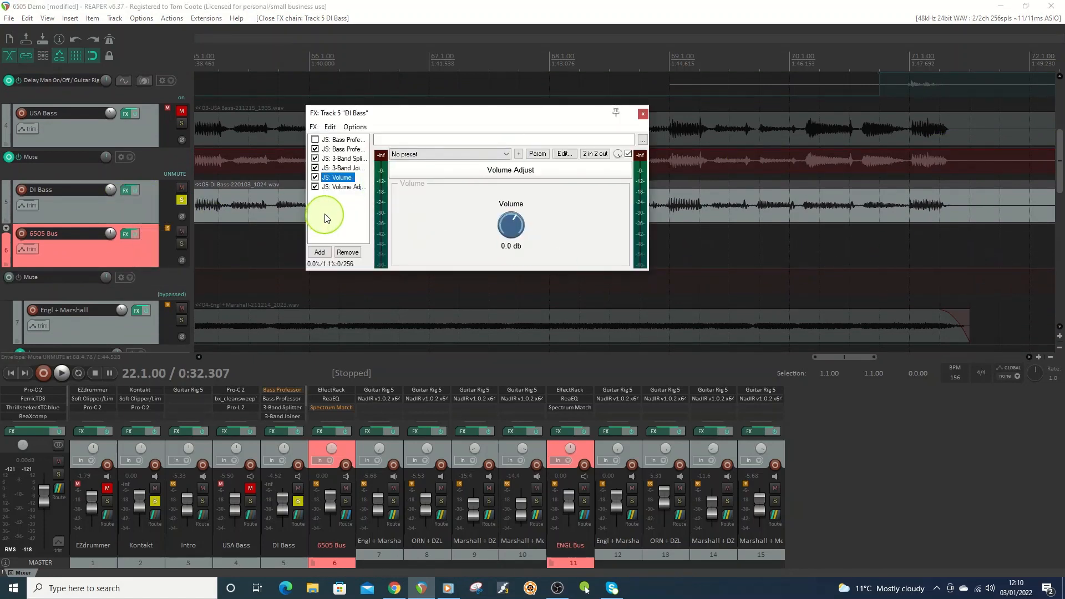
pyautogui.click(314, 177)
pyautogui.click(314, 168)
pyautogui.click(314, 159)
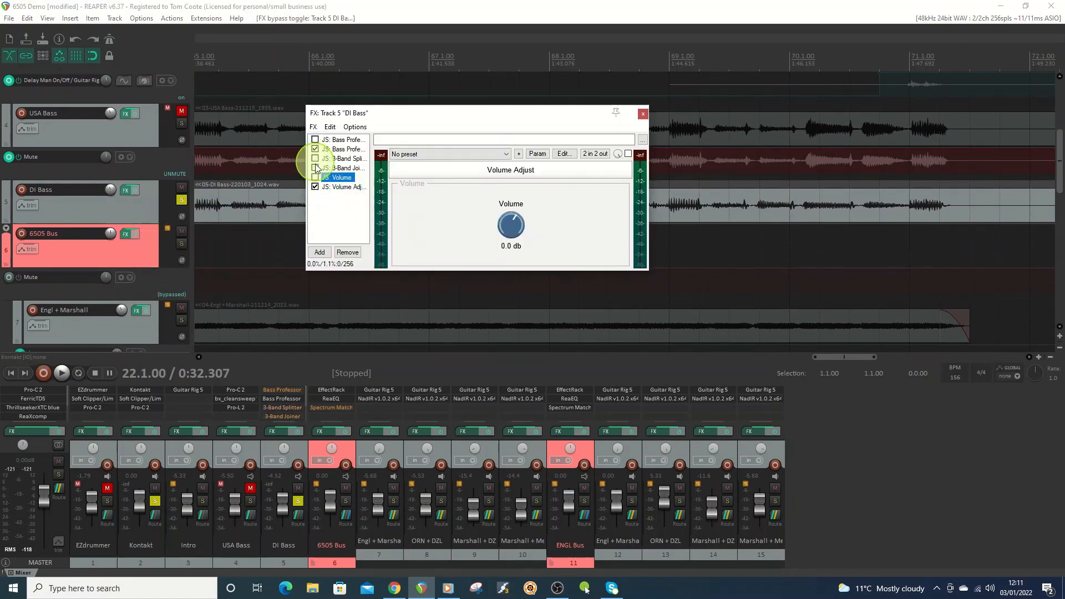
pyautogui.click(315, 187)
# Find the SPX Nevermore plugin by filtering for "spx" and add it to the DI Bass effects chain.
pyautogui.click(318, 253)
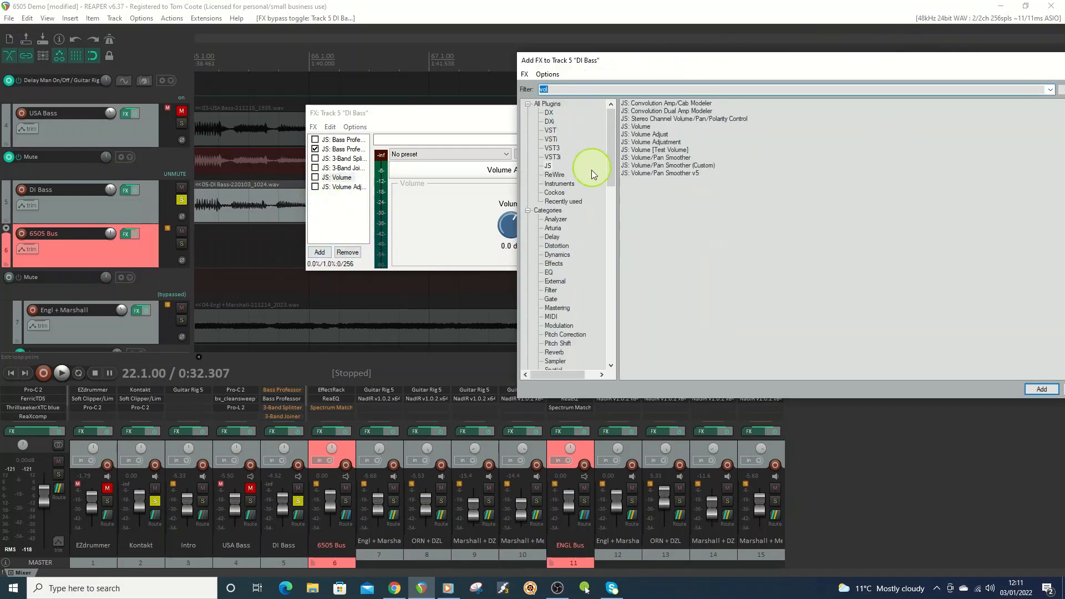
pyautogui.write('spx')
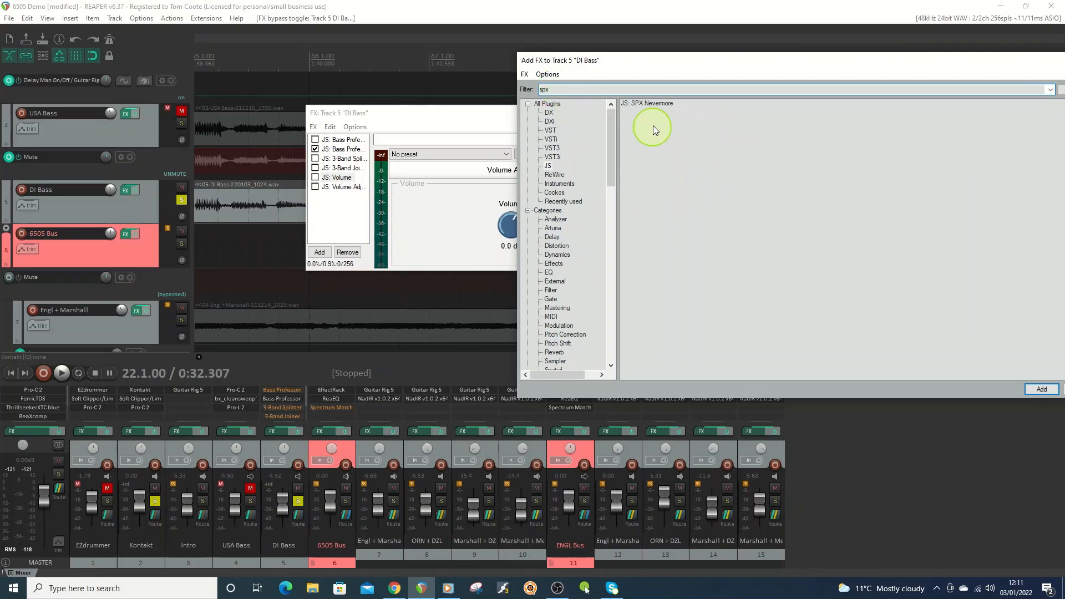
pyautogui.doubleClick(656, 107)
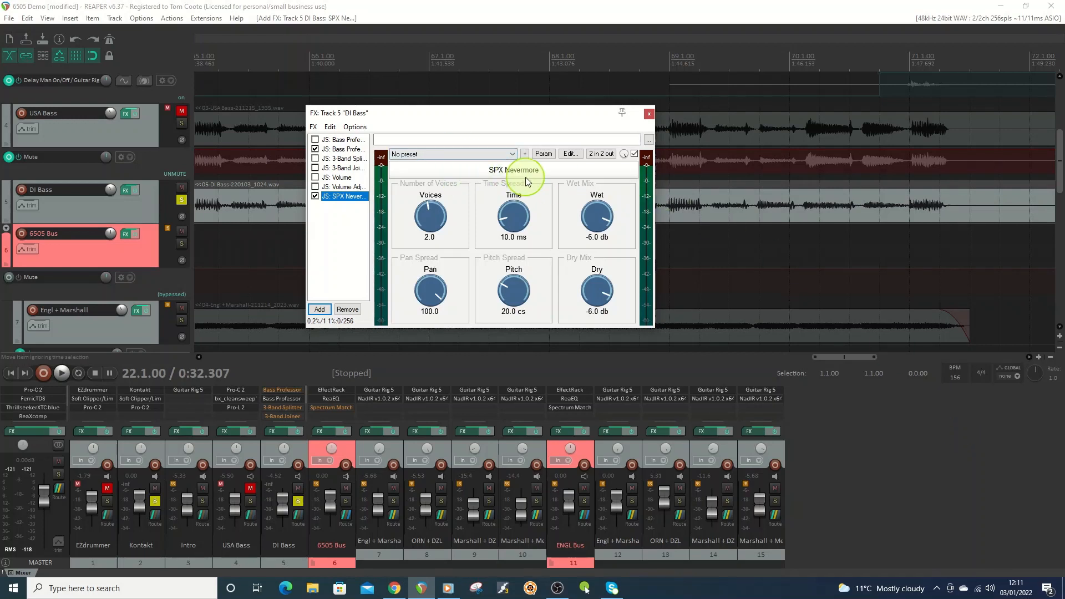
# Play the soloed tracks with SPX Nevermore bypassed on DI Bass, and re-enable the plugin during playback to compare the sound.
pyautogui.click(315, 197)
pyautogui.moveTo(452, 114); pyautogui.dragTo(488, 270)
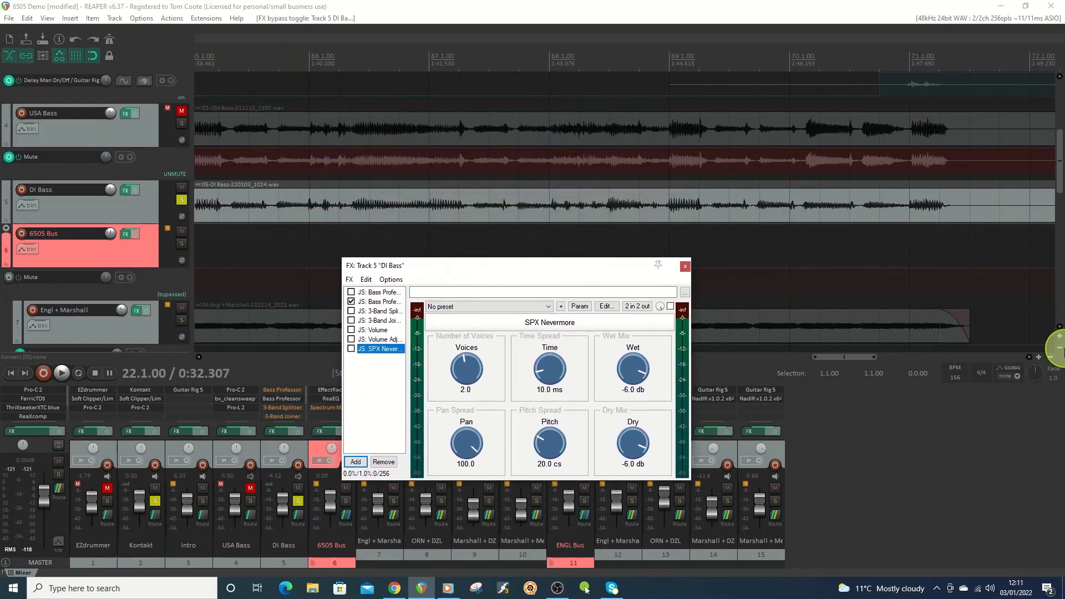
pyautogui.click(62, 374)
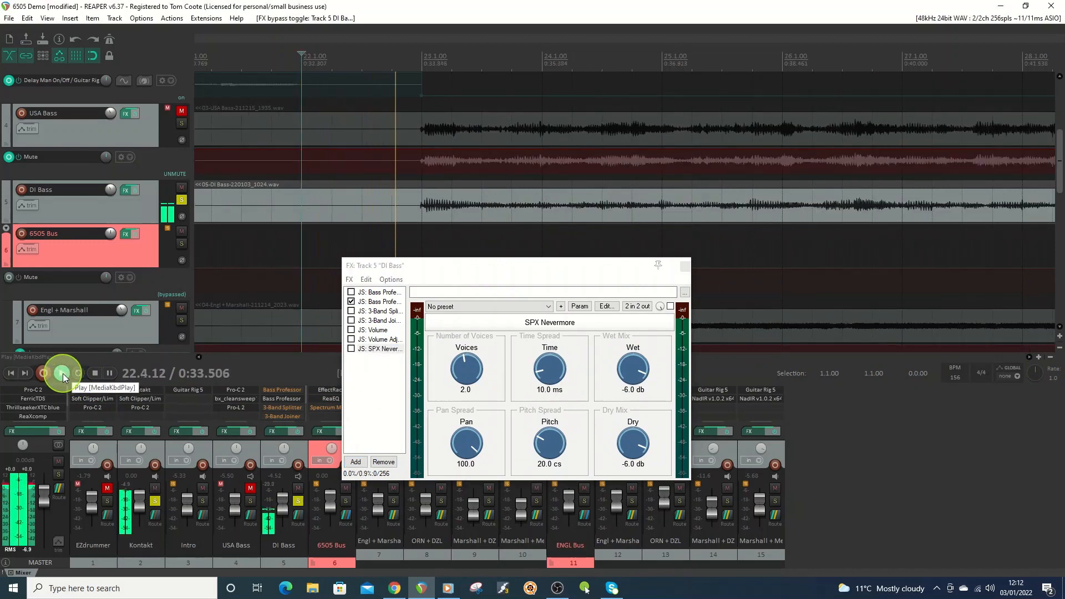
pyautogui.click(1018, 457)
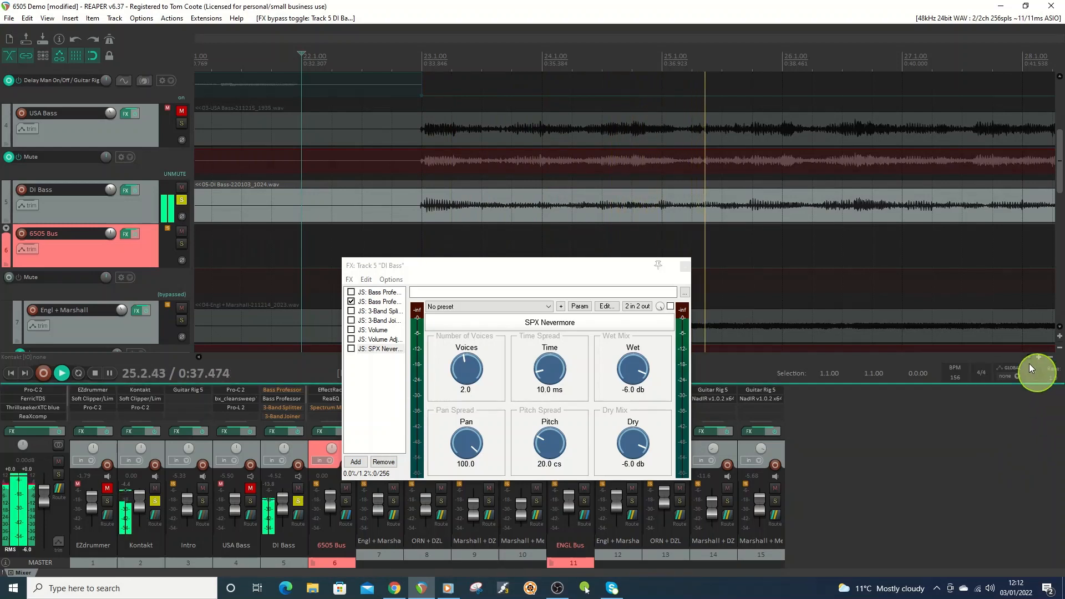
pyautogui.click(351, 349)
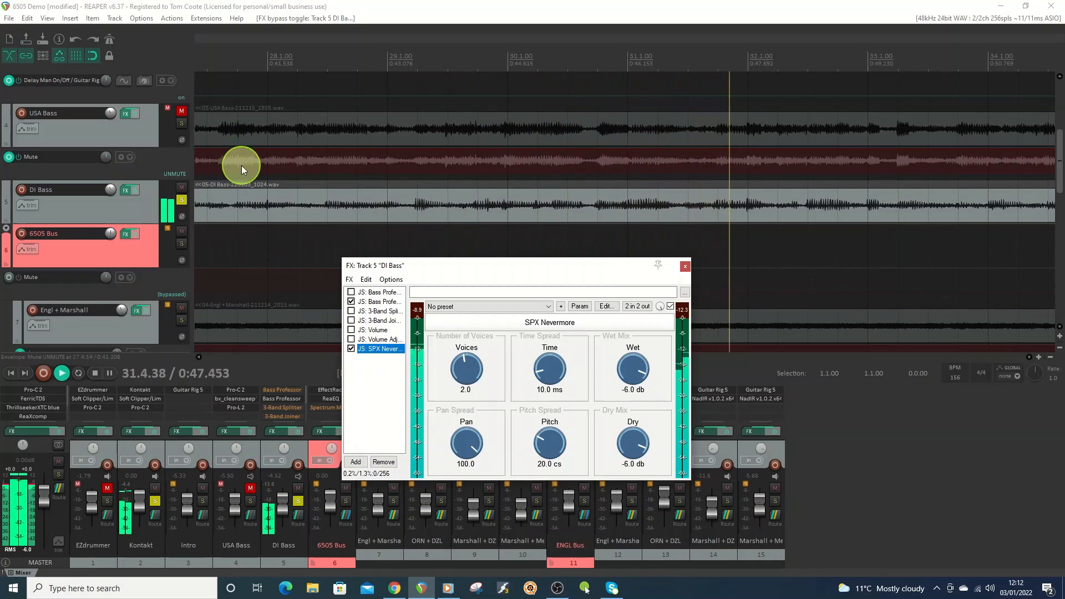
# Unsolo the Kontakt track and compare the DI Bass on its own with SPX Nevermore bypassed and enabled.
pyautogui.moveTo(1060, 175); pyautogui.dragTo(1058, 143)
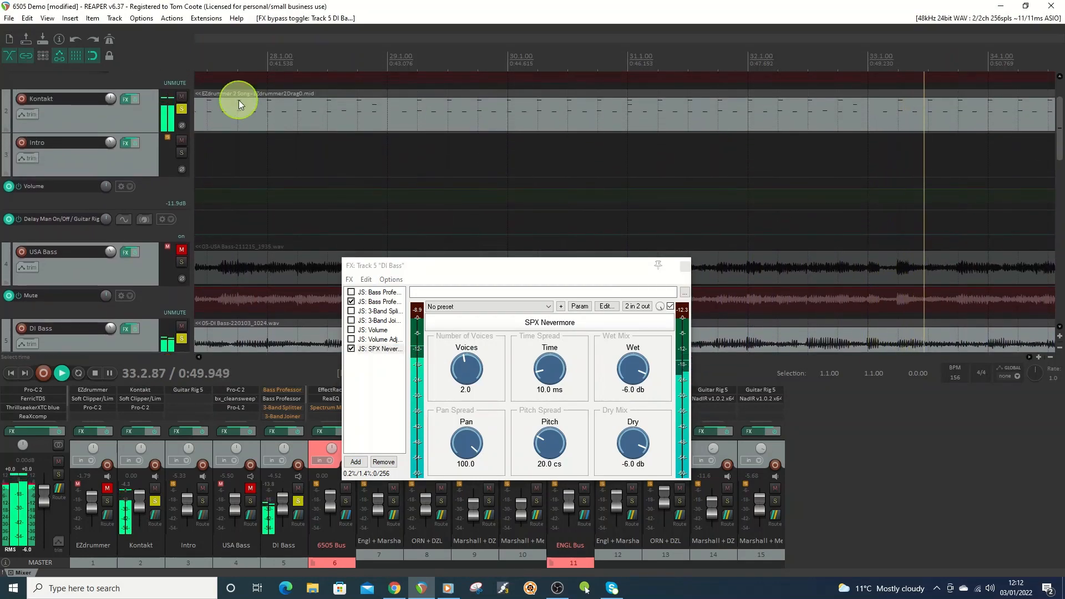
pyautogui.click(181, 110)
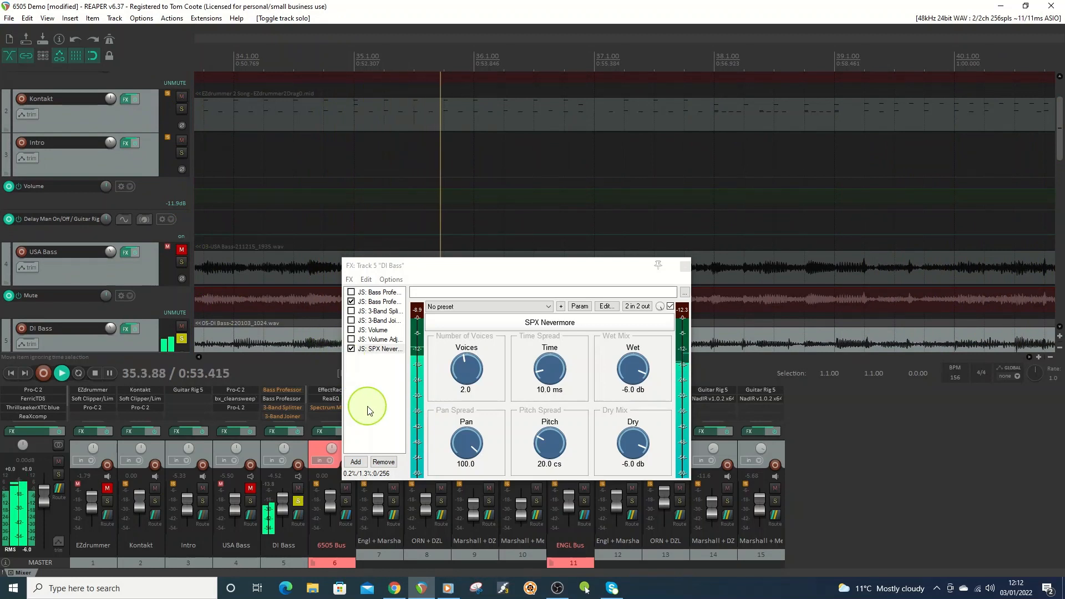
pyautogui.click(351, 350)
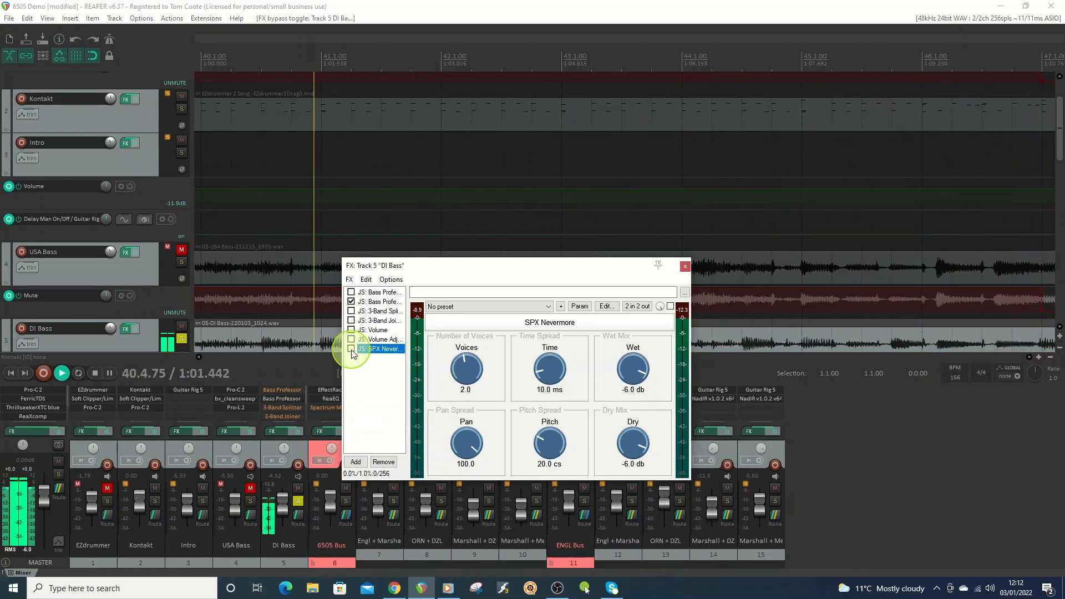
pyautogui.click(352, 349)
# Set SPX Nevermore to 1.9 voices and 11.0 ms time, and audition it with Kontakt soloed again before stopping playback.
pyautogui.moveTo(466, 361)
pyautogui.mouseDown()
pyautogui.moveTo(470, 343)
pyautogui.moveTo(465, 359)
pyautogui.mouseUp()
pyautogui.moveTo(549, 369)
pyautogui.mouseDown()
pyautogui.moveTo(548, 360)
pyautogui.moveTo(535, 364)
pyautogui.moveTo(541, 383)
pyautogui.mouseUp()
pyautogui.click(630, 435)
pyautogui.click(558, 441)
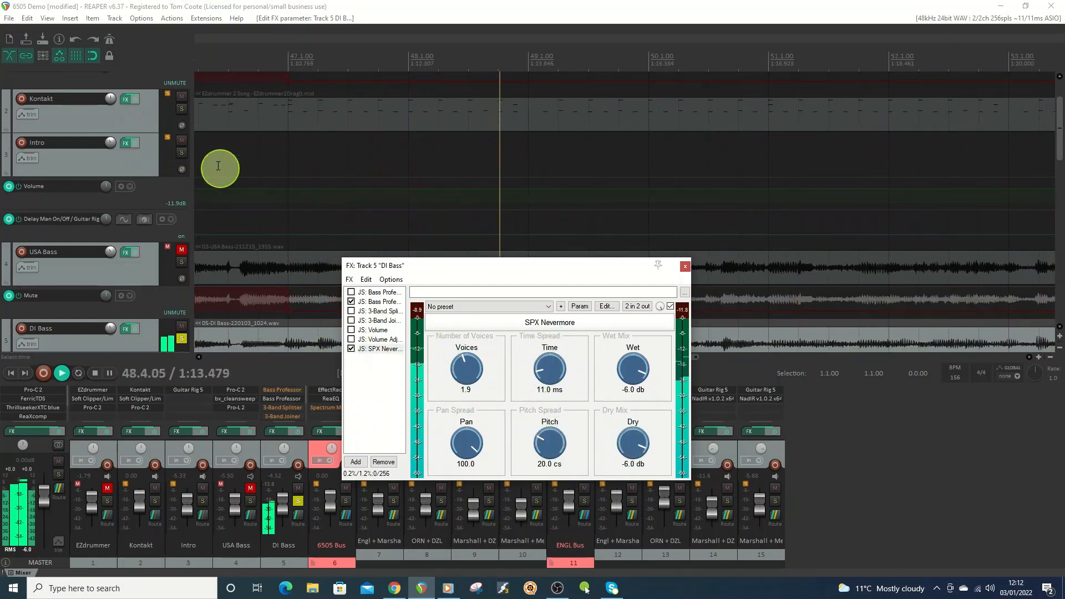
pyautogui.click(184, 108)
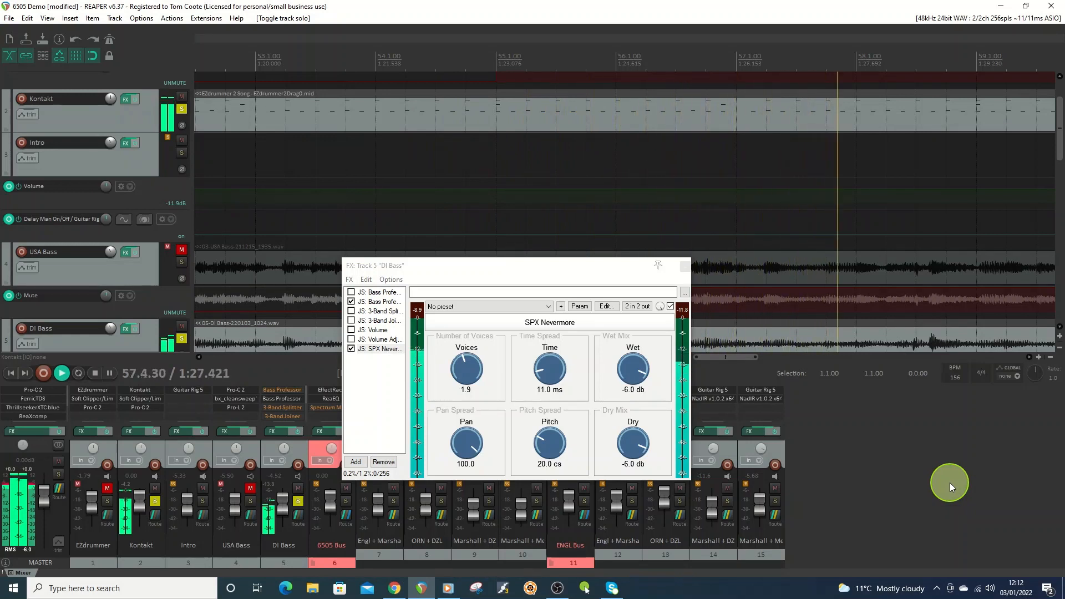
pyautogui.click(93, 377)
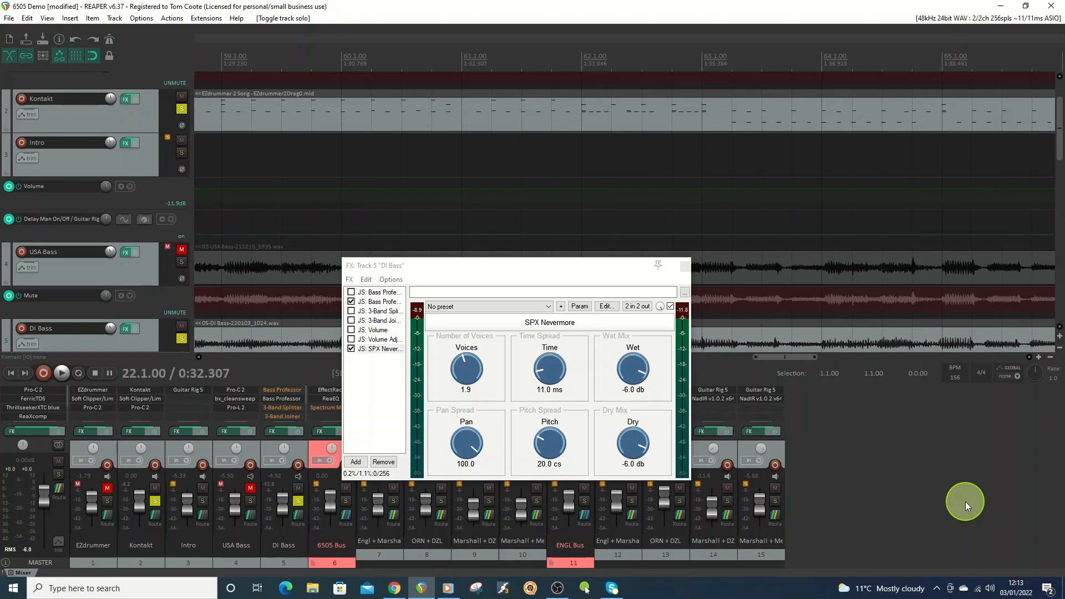
# Find the Simple Delay Plugin with GUI by filtering for "delay" and add it to the DI Bass effects chain.
pyautogui.click(356, 461)
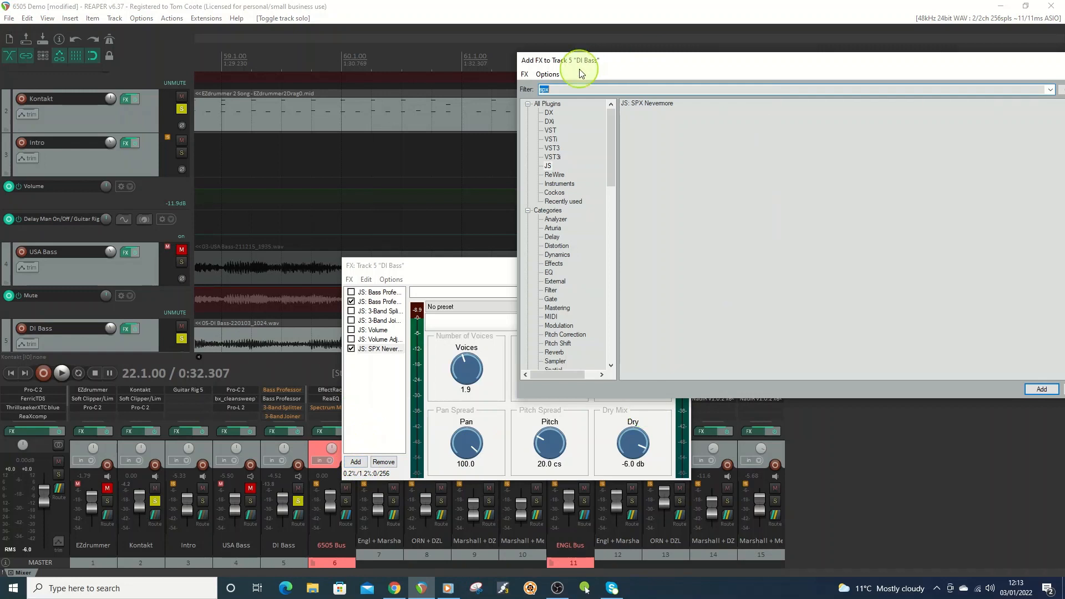
pyautogui.write('de')
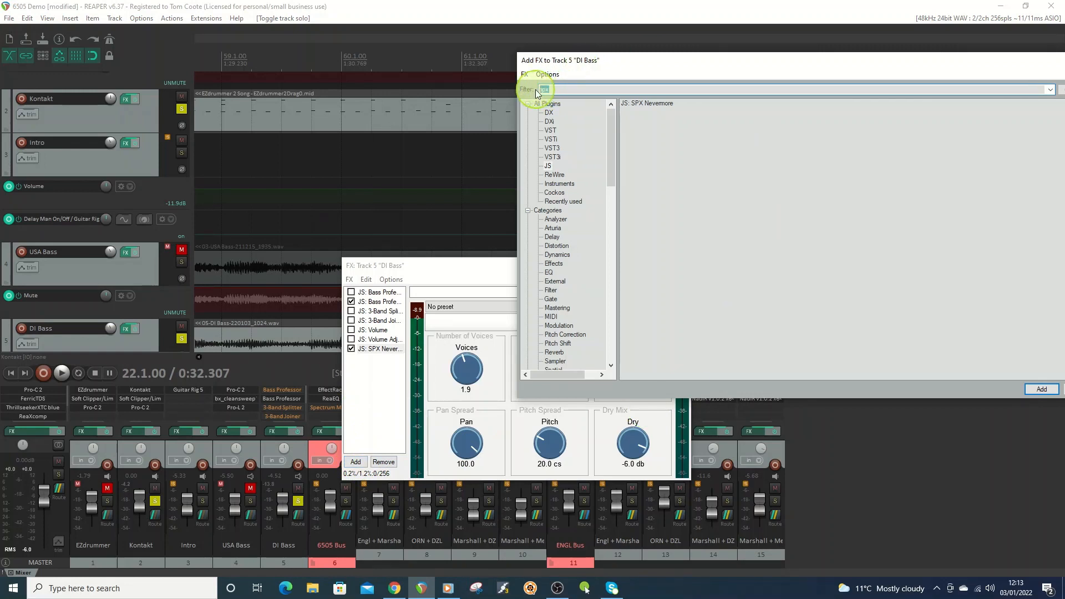
pyautogui.write('lay')
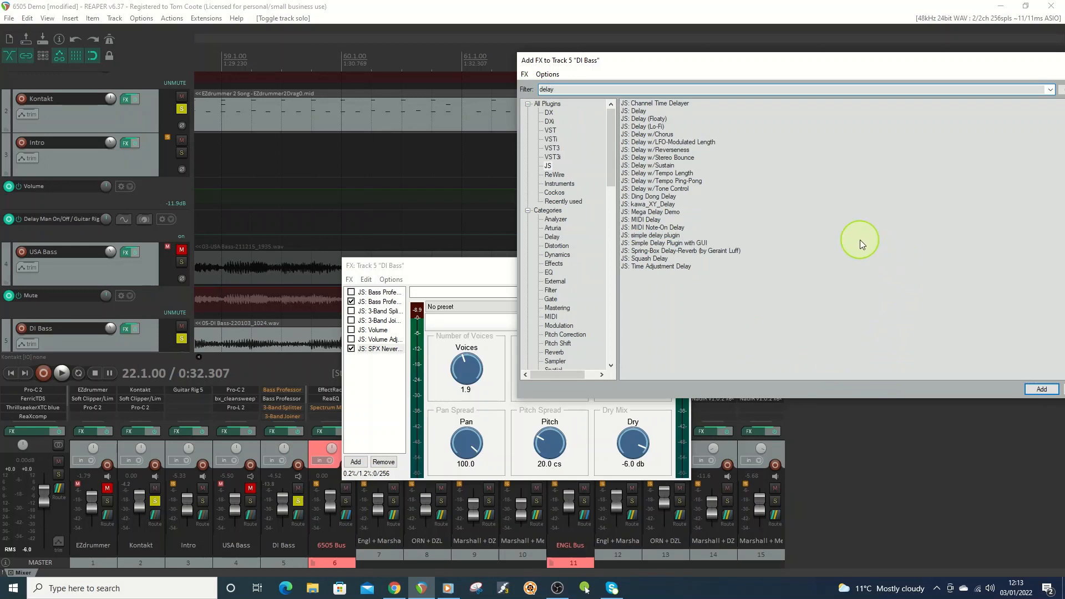
pyautogui.doubleClick(674, 242)
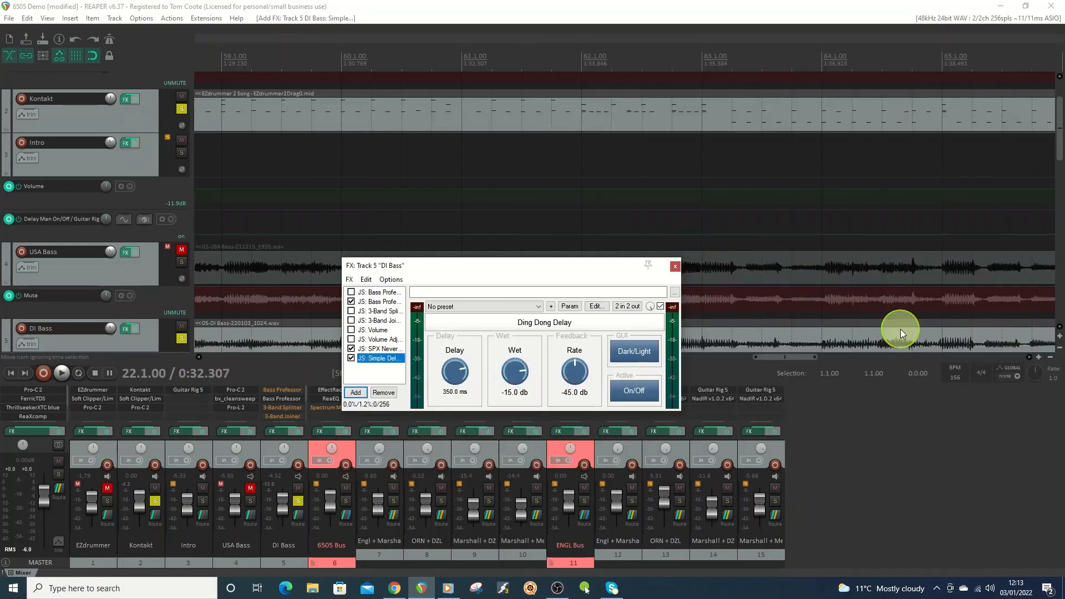